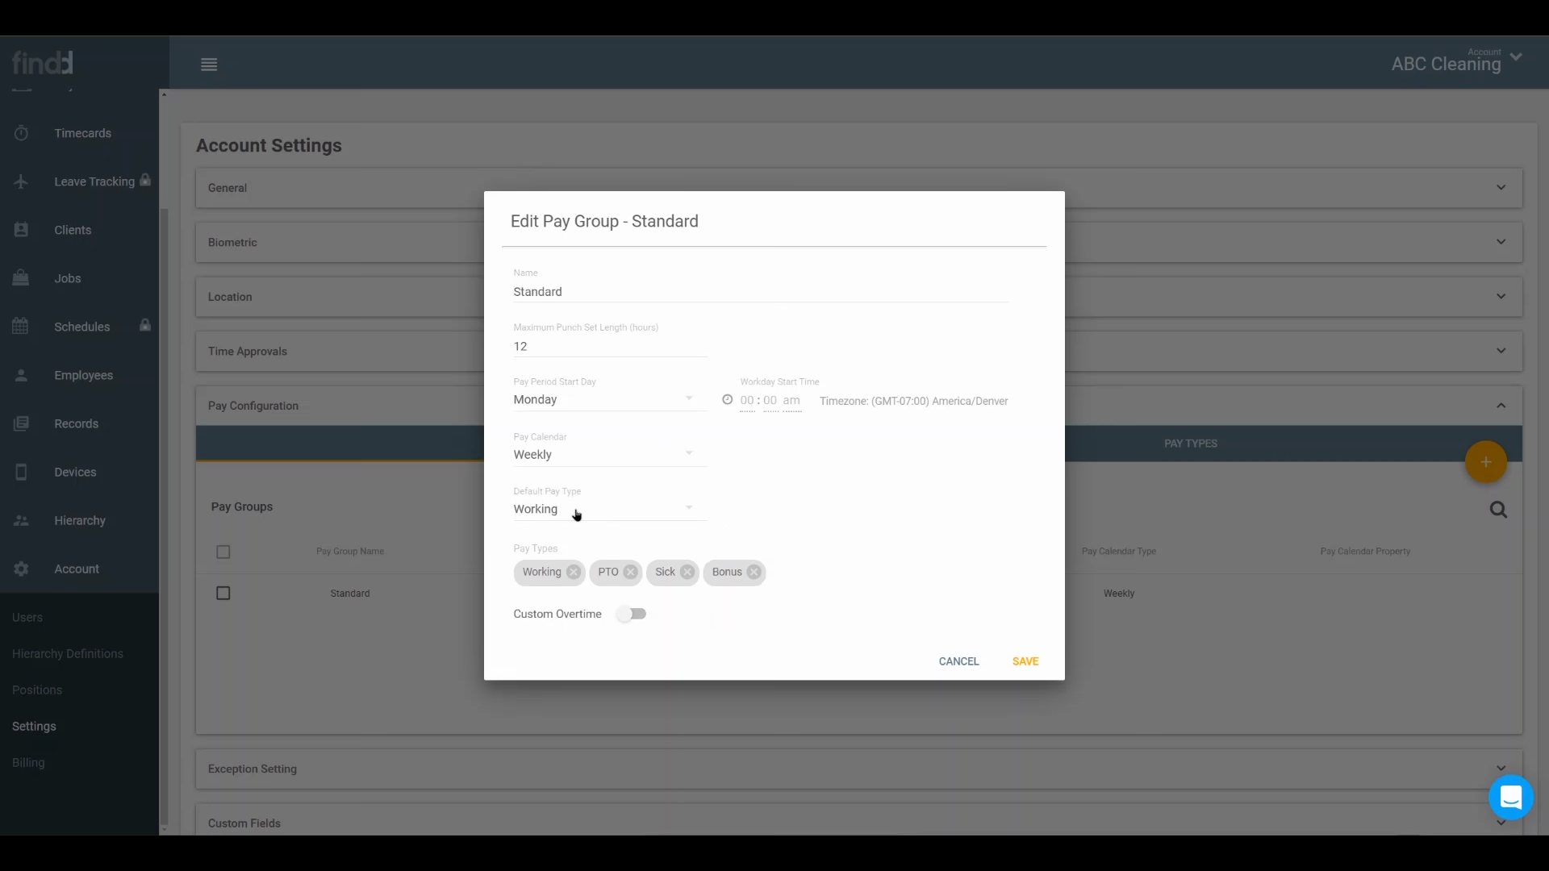
Save the settings of the Standard pay group.
click(1044, 668)
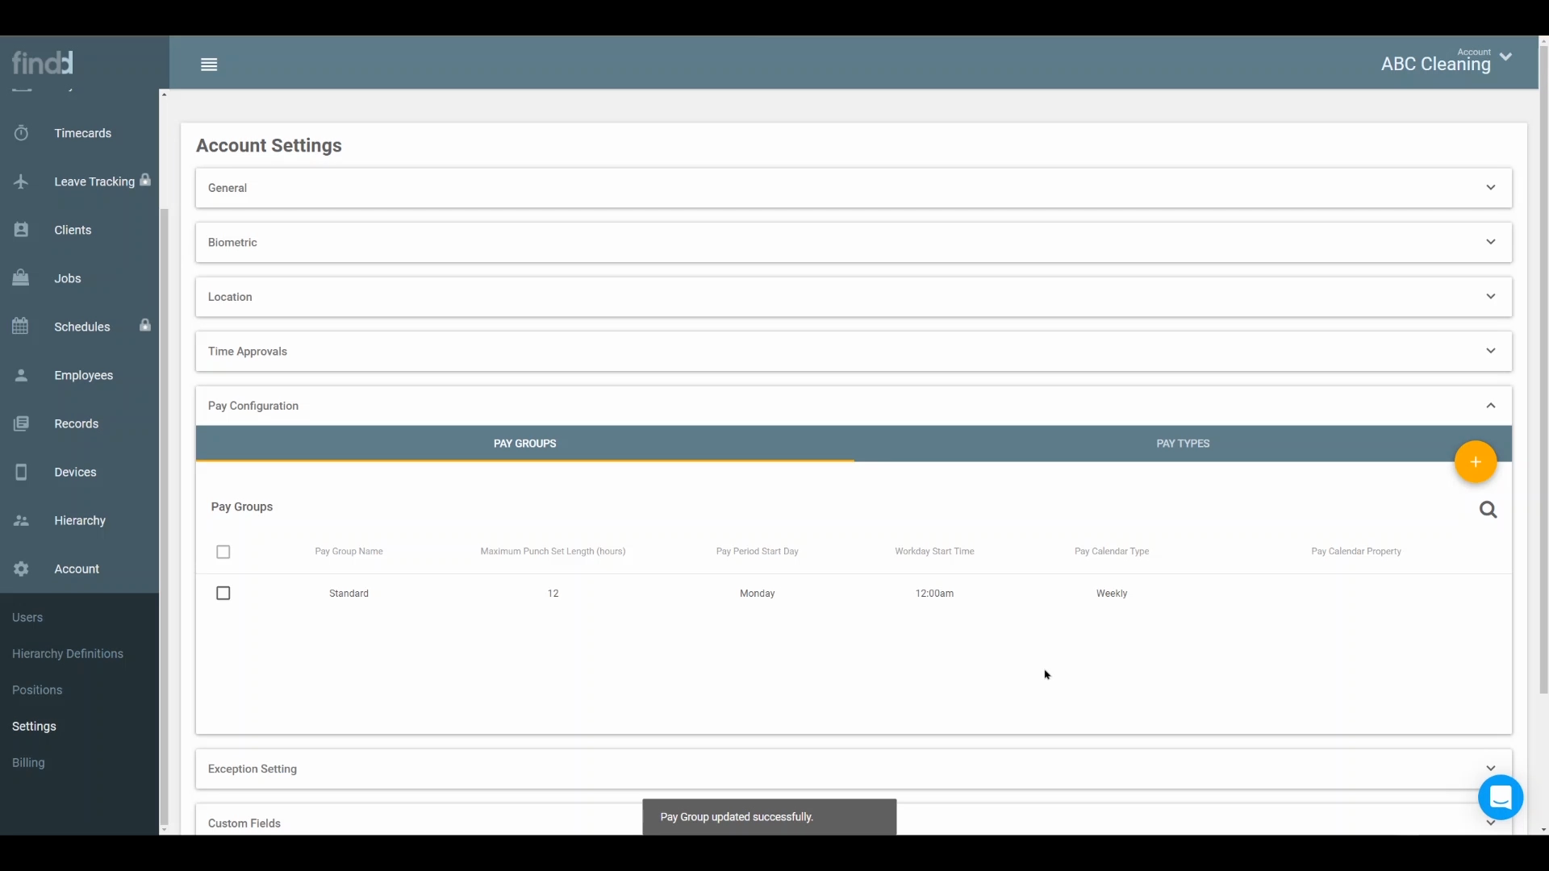
Open the North Region employee's record from the Employees list and bring up the expenses row of this week's timecard.
click(83, 375)
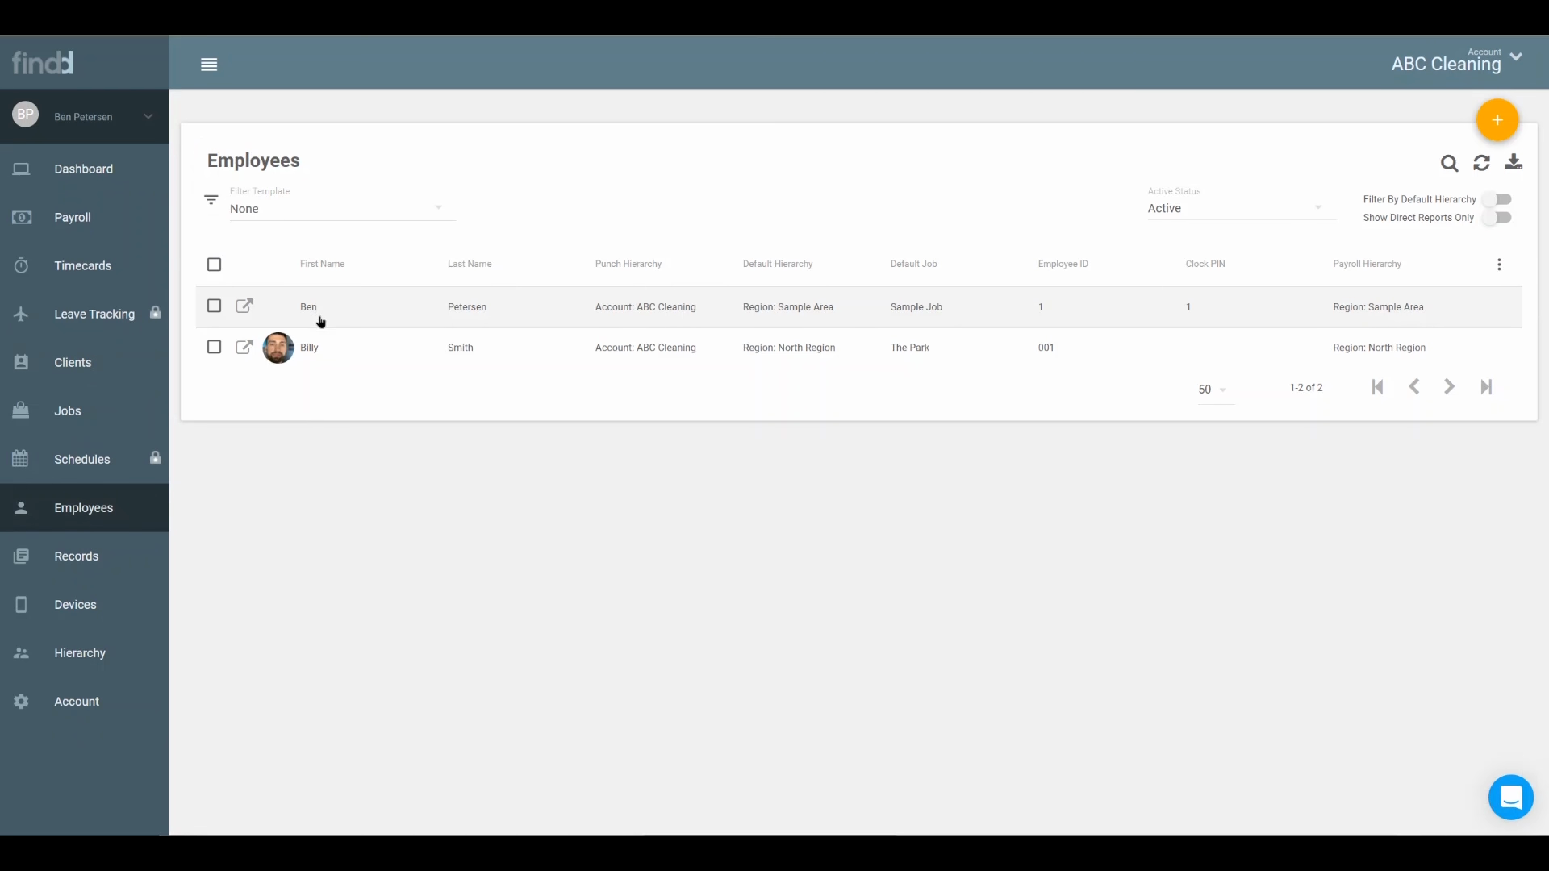
click(332, 350)
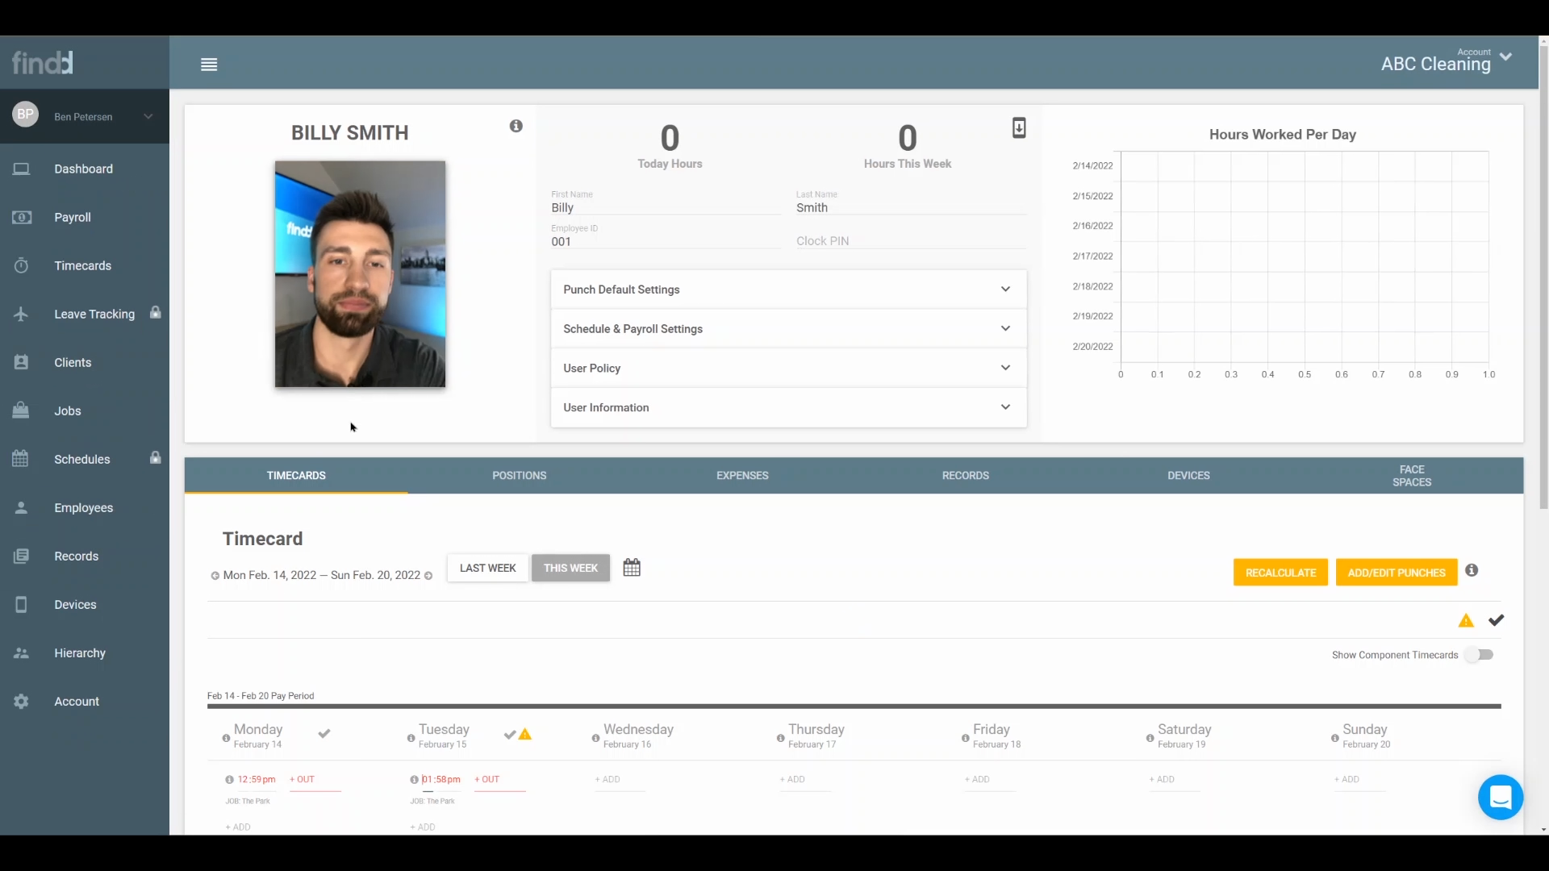
scroll(350, 484, down, 4)
scroll(306, 529, down, 3)
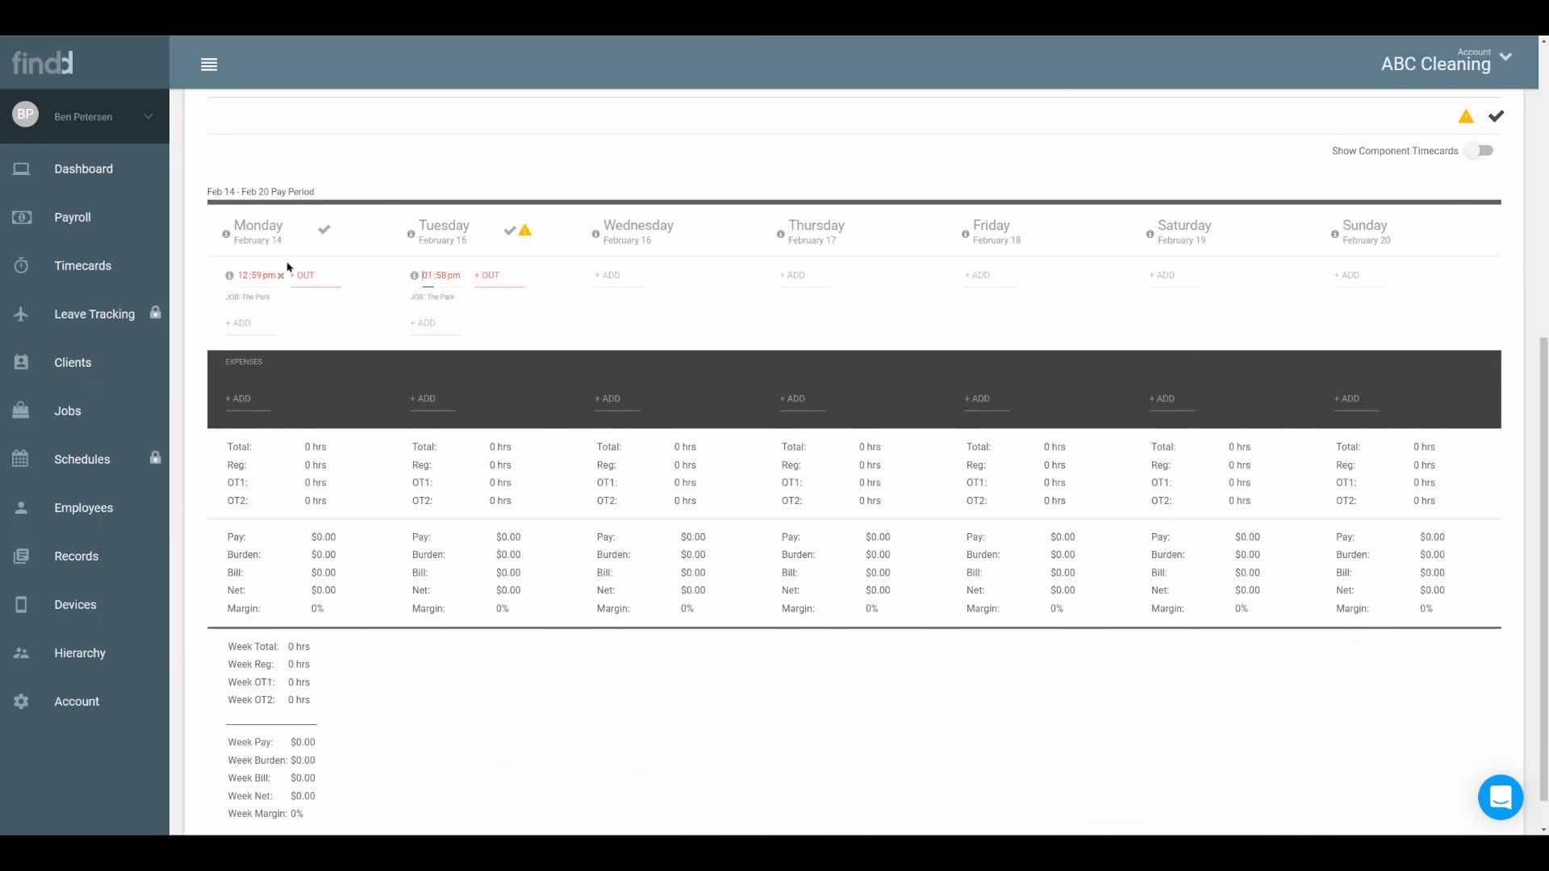
Add a new expense on Monday, February 14, naming it as a bonus for the employee and choosing the Bonus pay type.
click(241, 399)
click(585, 233)
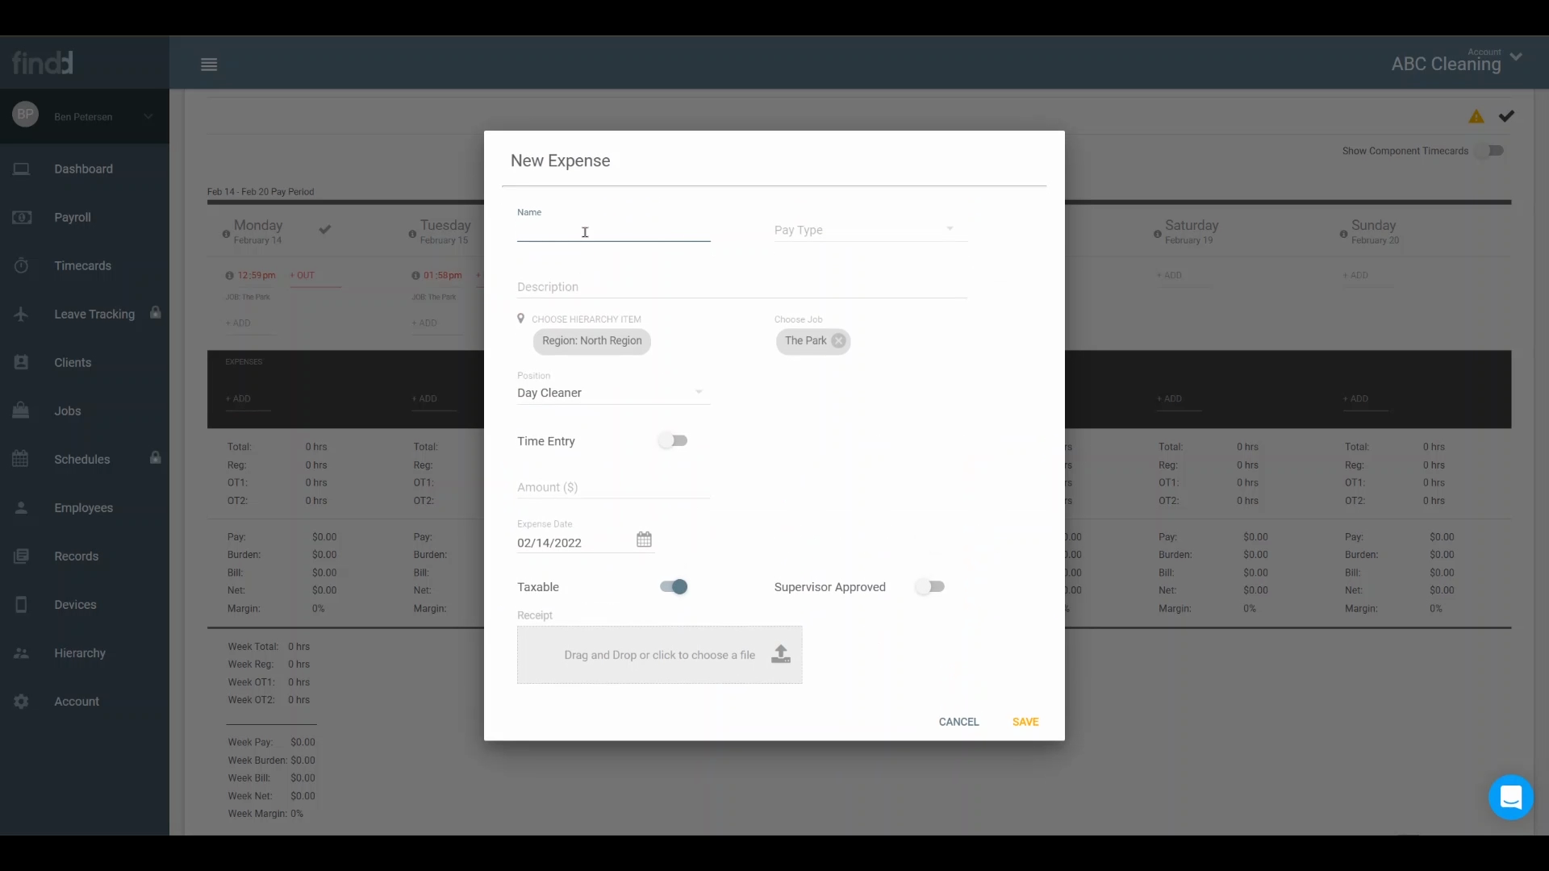
text(Bonus fork b)
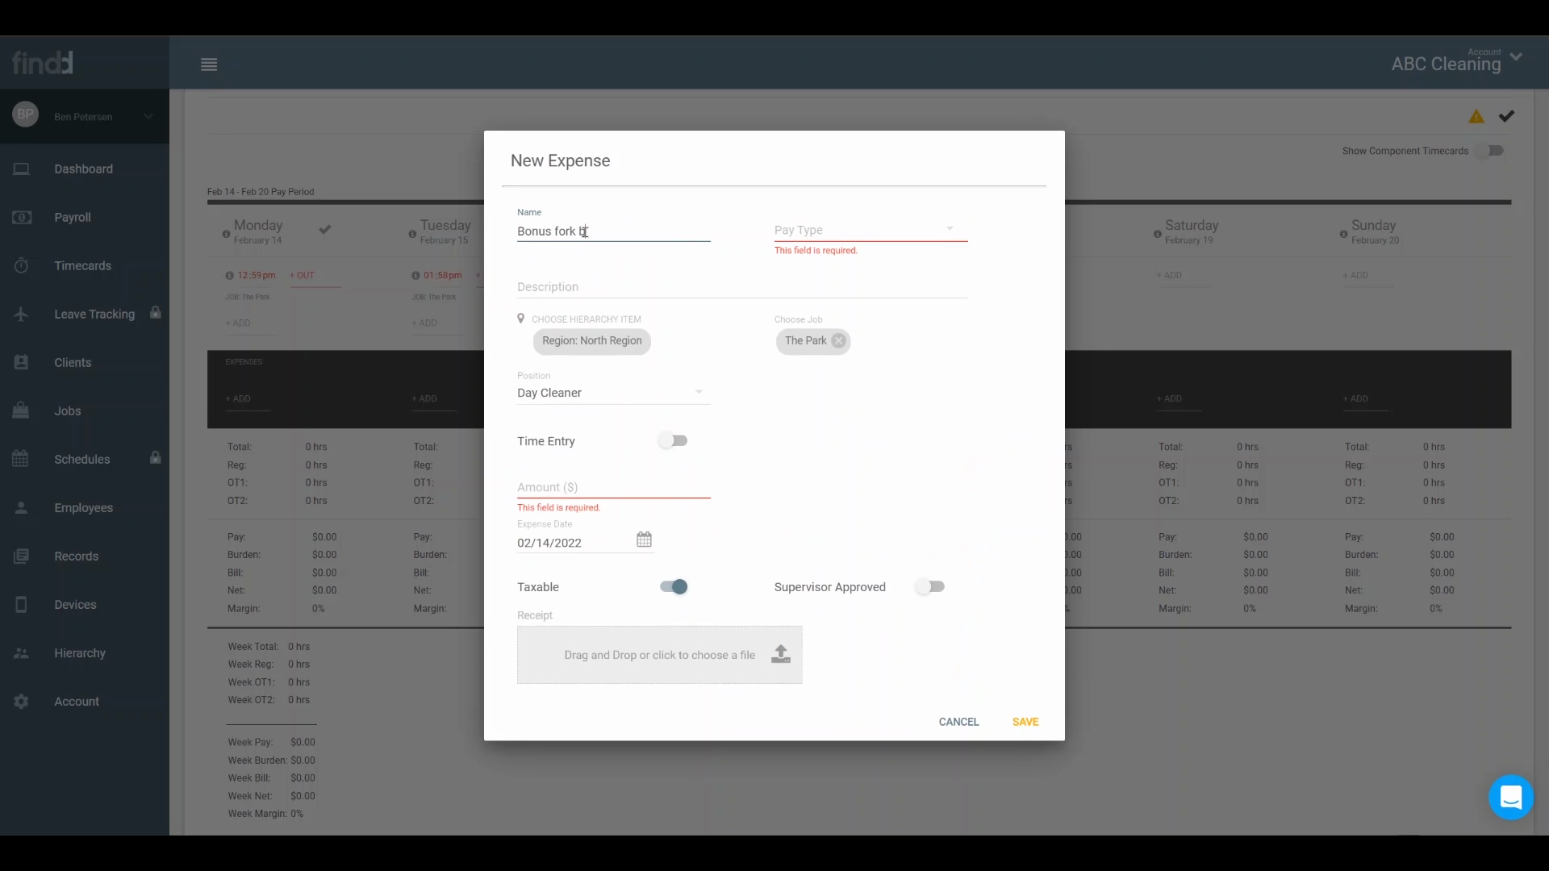
key(BackSpace)
key(BackSpace)
key(BackSpace)
text( billy)
click(820, 234)
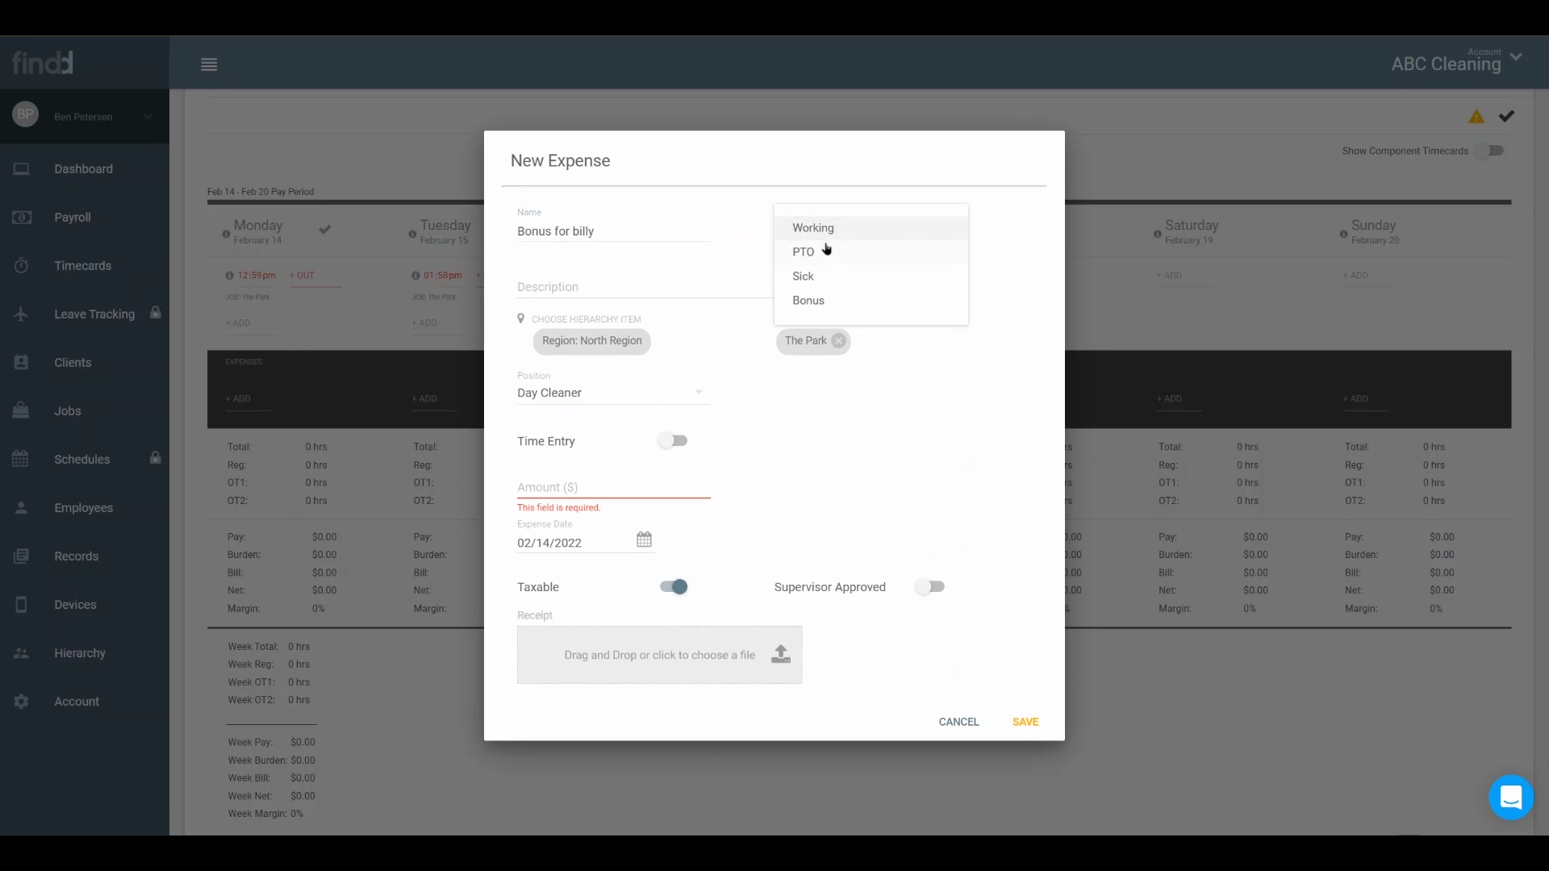
click(806, 300)
Enter a short praise for the employee as description, set the amount to $50, mark it supervisor approved and save the expense.
click(619, 284)
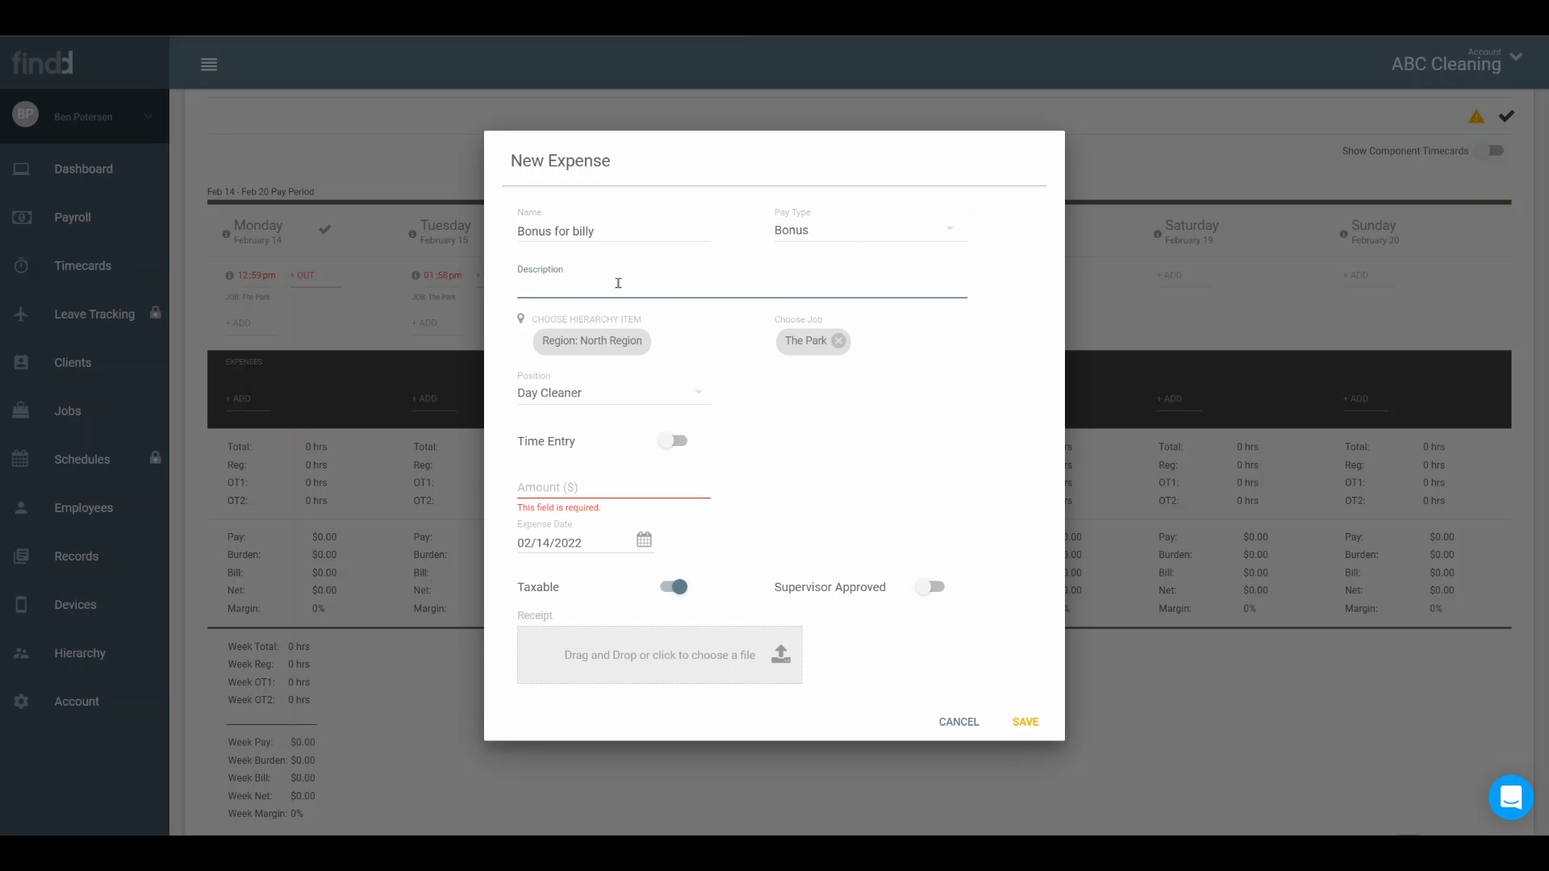
text(Great job billy!)
click(639, 488)
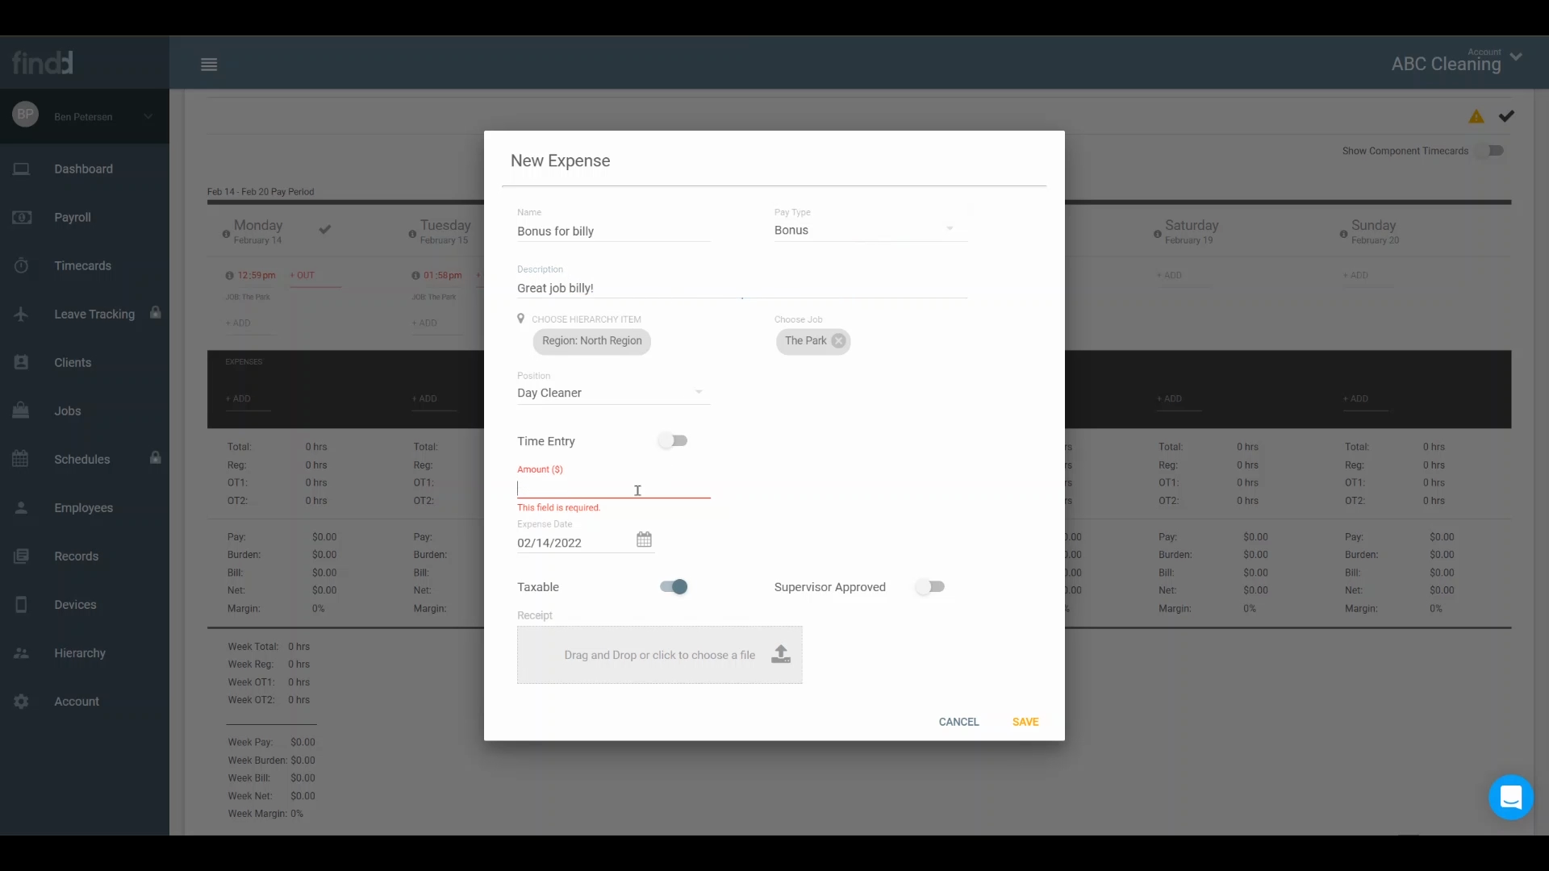
text(50)
click(932, 589)
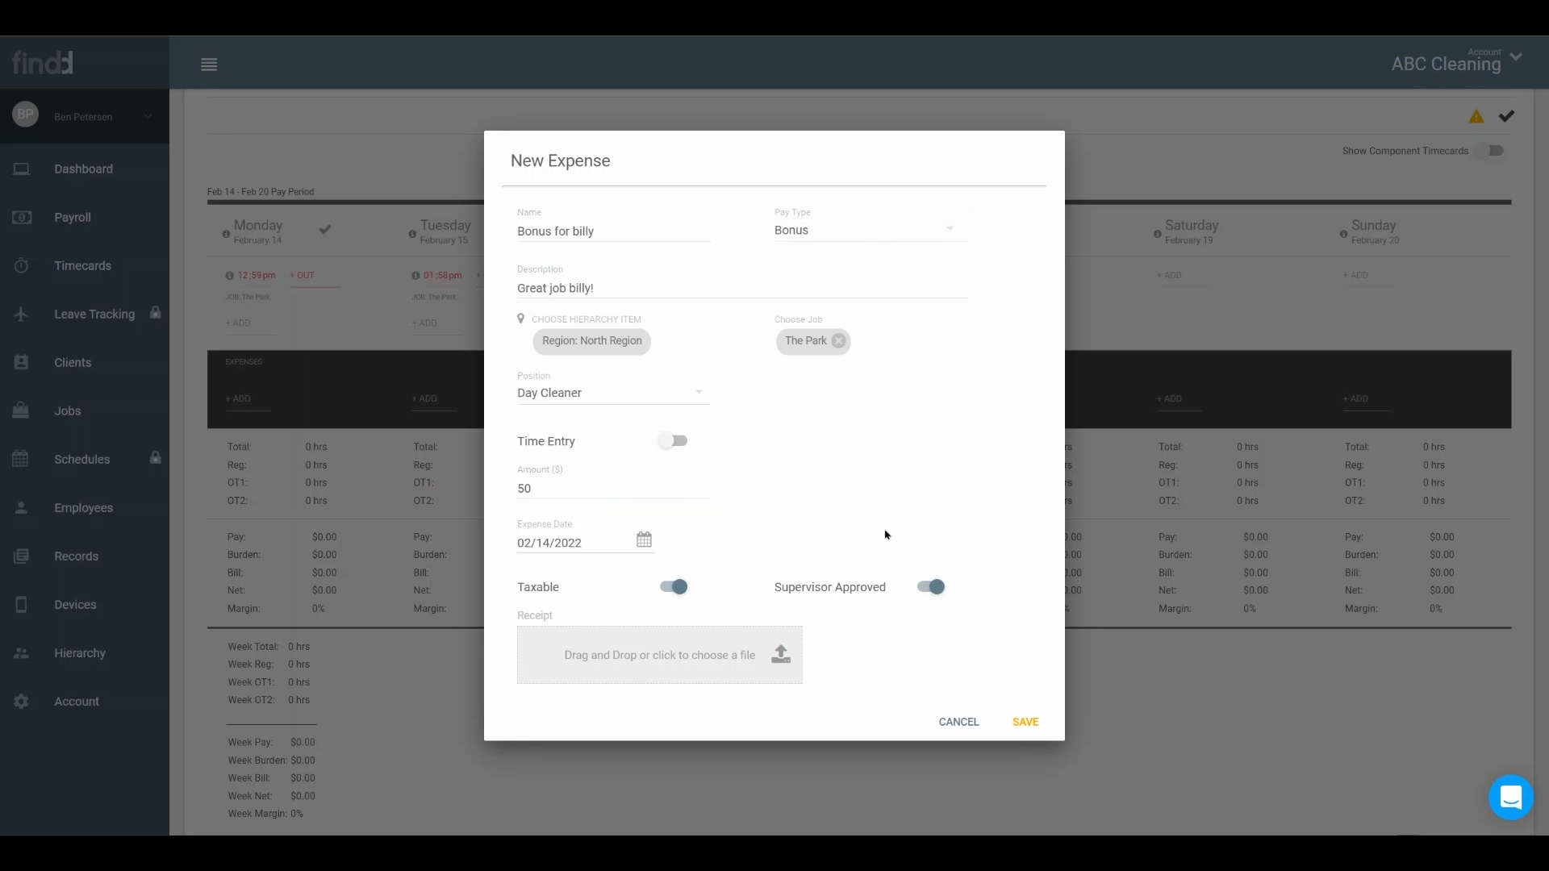
click(1029, 722)
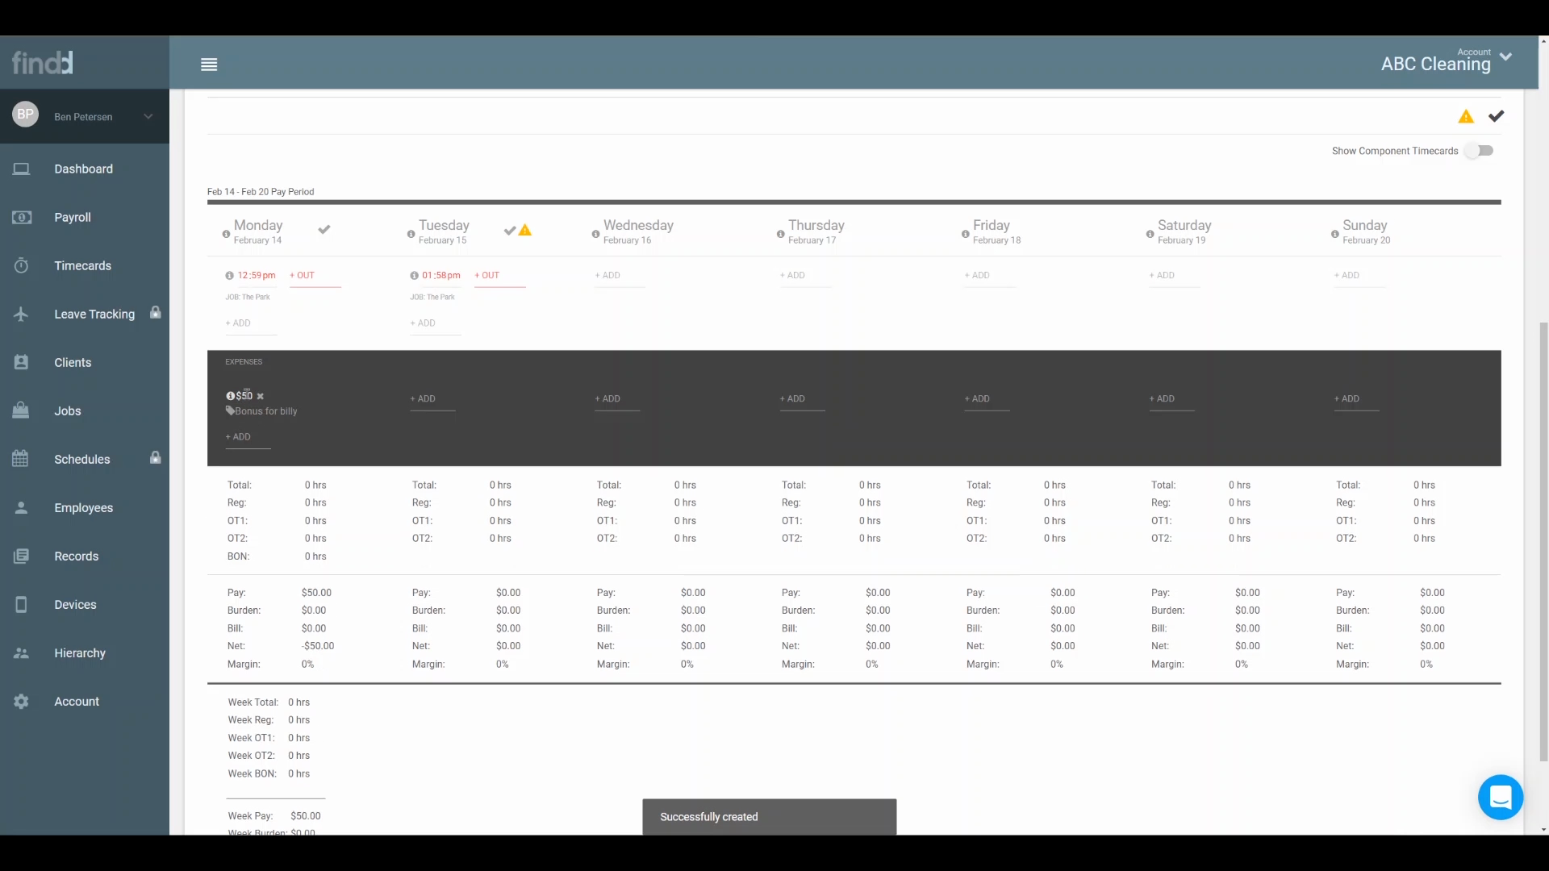
Examine the timecard's weekly totals for Week Pay and the bonus pay type.
scroll(252, 421, down, 2)
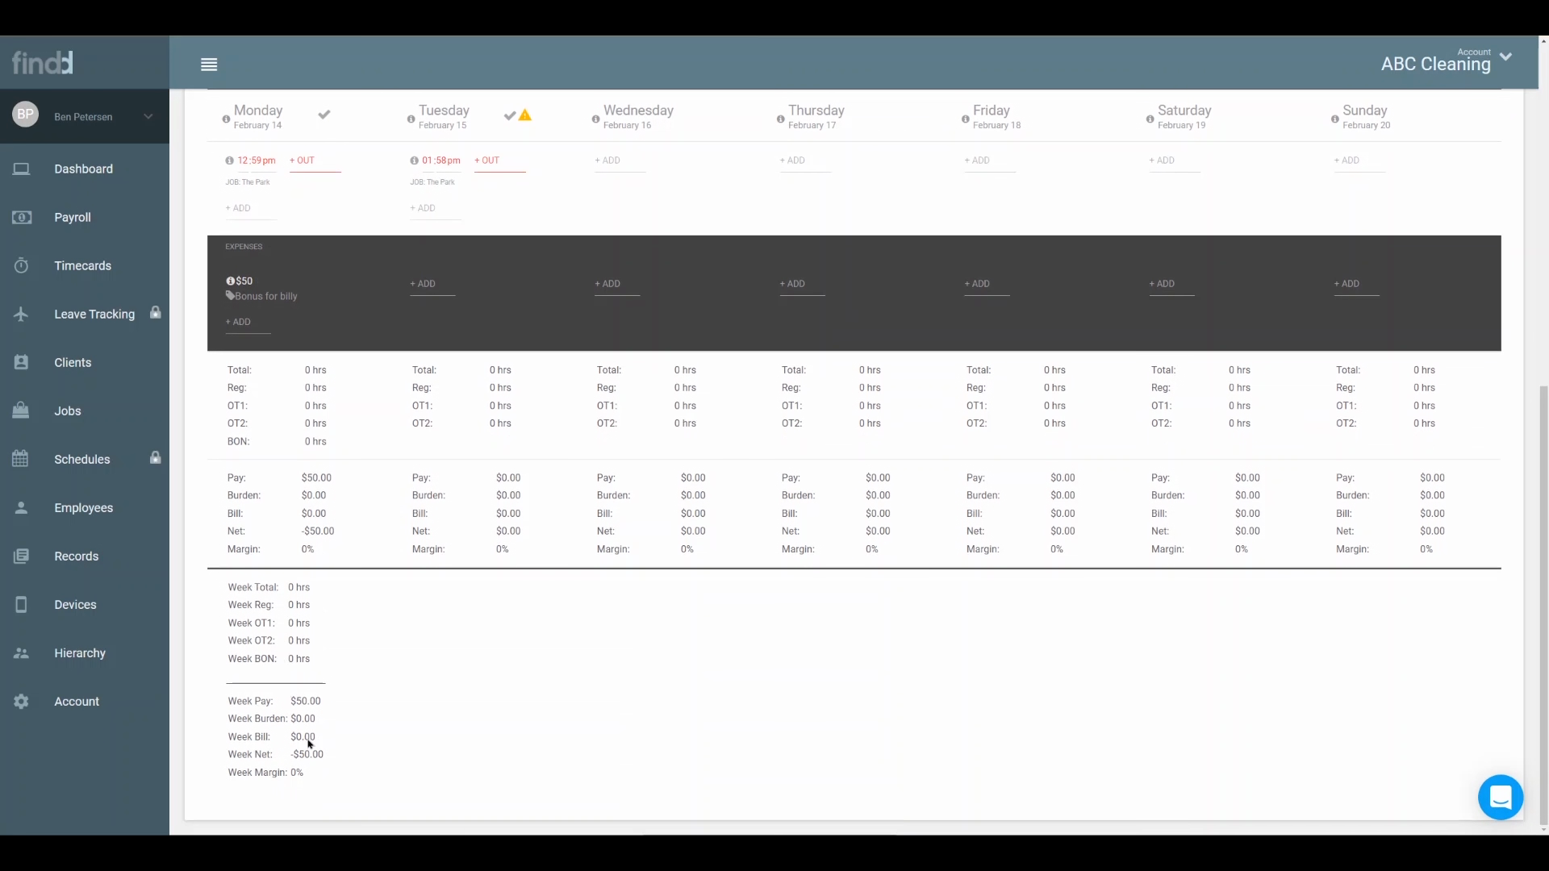
drag(247, 697, 321, 701)
click(271, 658)
double_click(272, 659)
click(290, 658)
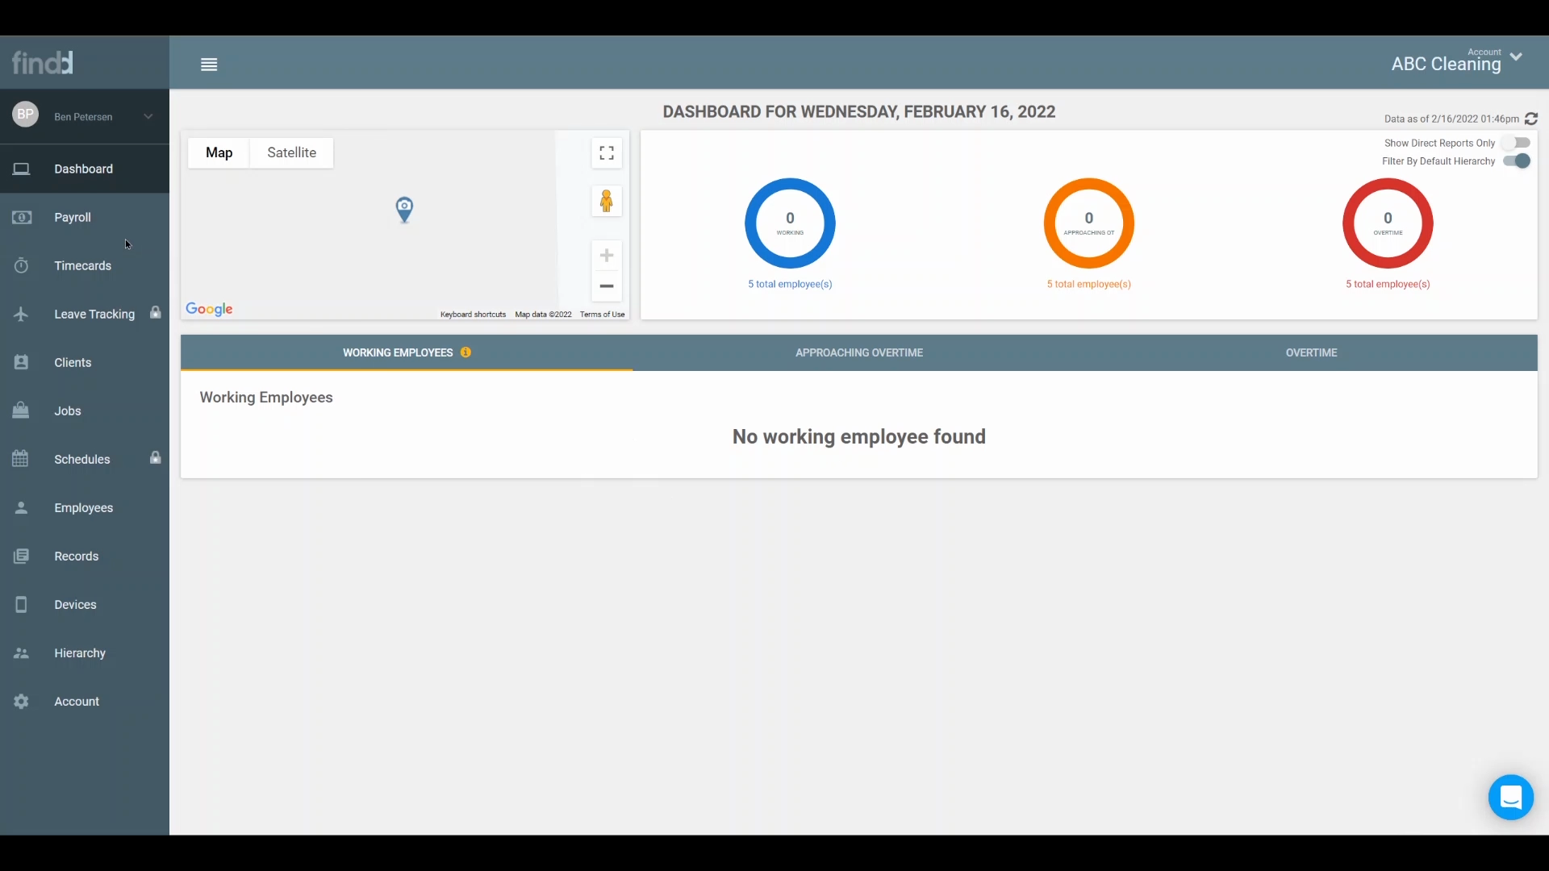
Calculate payroll for the Standard pay group for the previous pay period, Feb. 07 to Feb. 13, 2022.
click(97, 218)
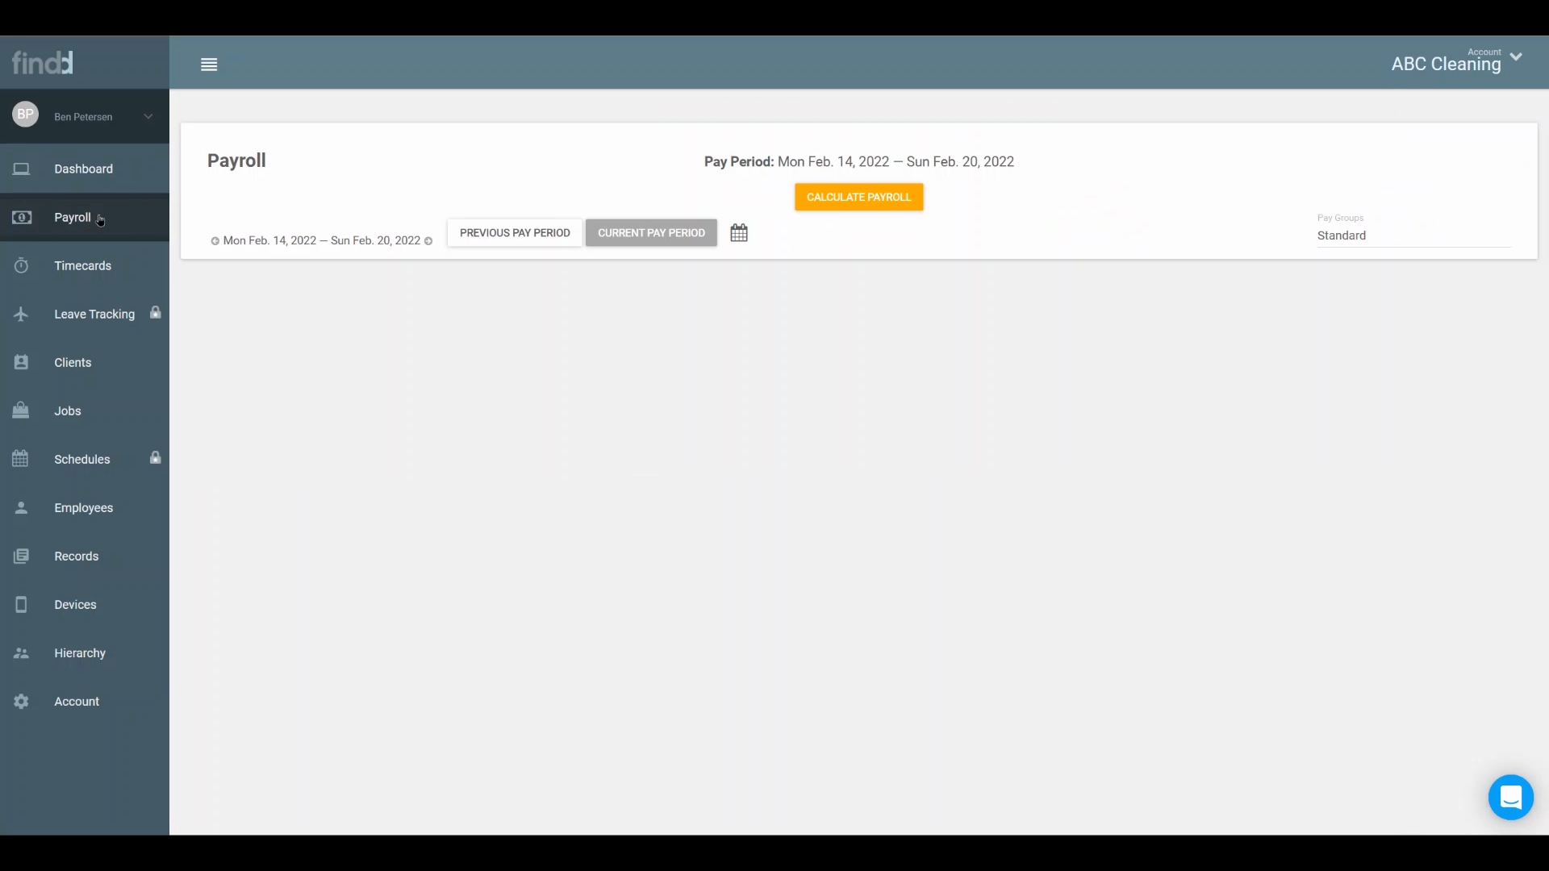
click(508, 234)
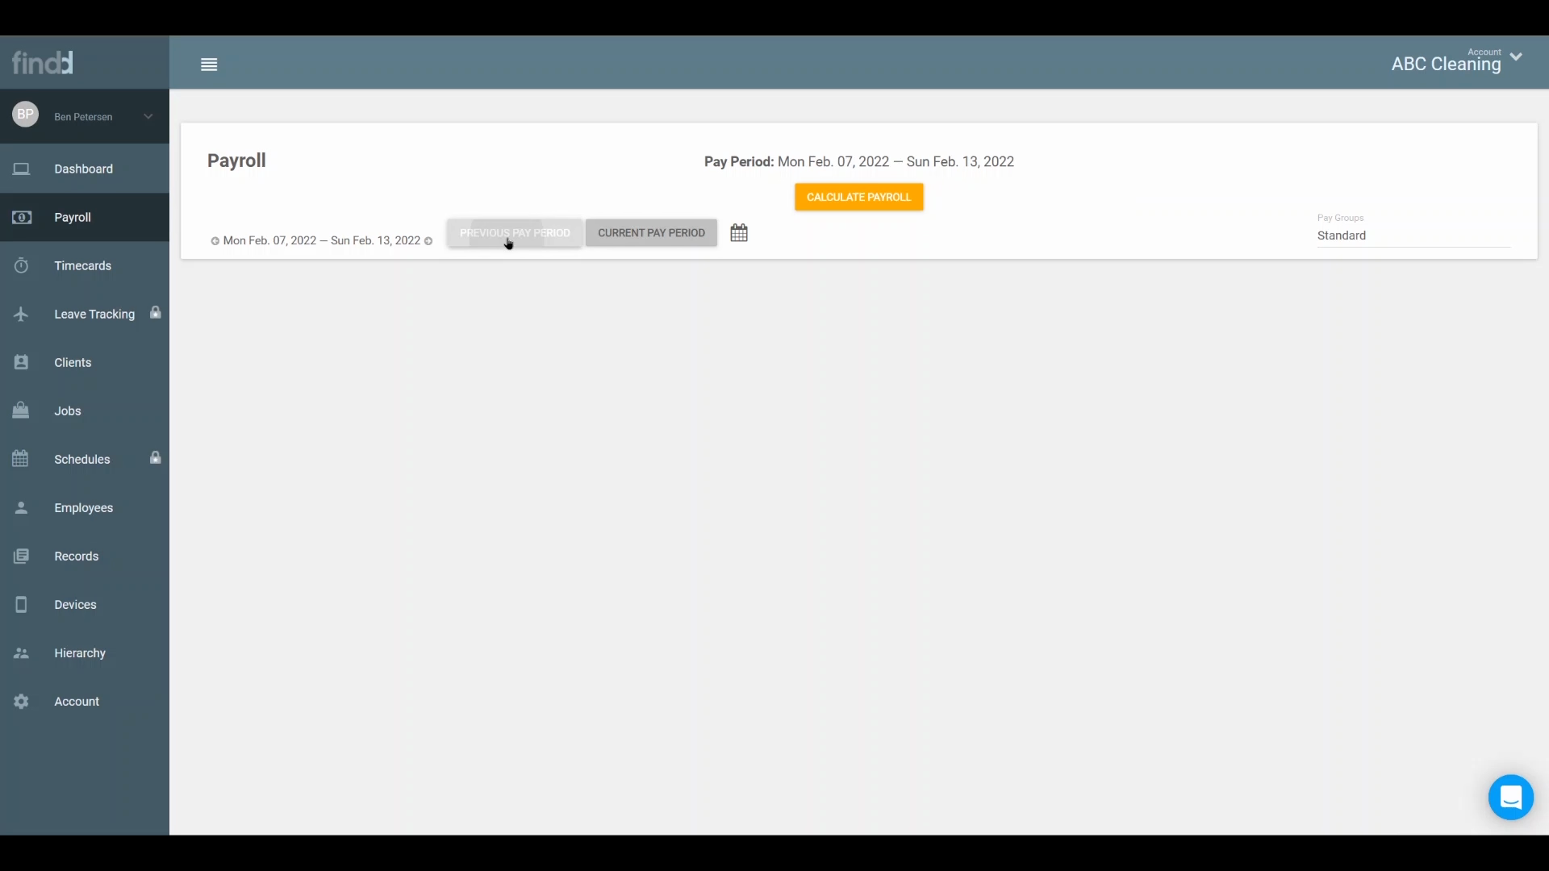
click(846, 202)
click(1033, 481)
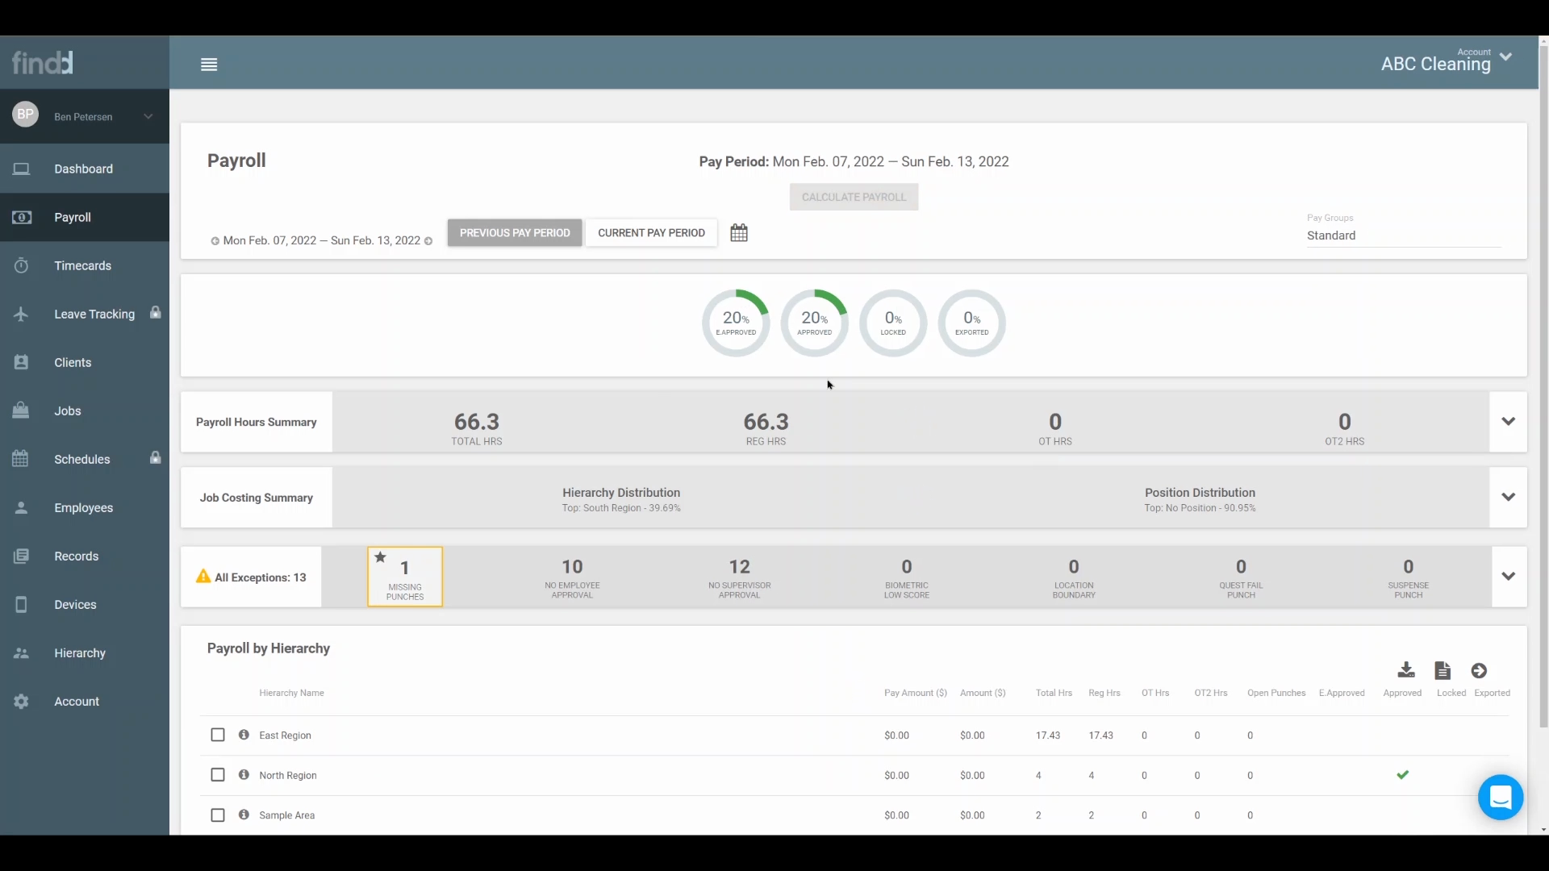
Examine the employee-approved, approved, locked and exported percentages of the calculated payroll.
drag(715, 331, 759, 338)
click(743, 336)
scroll(832, 320, down, 3)
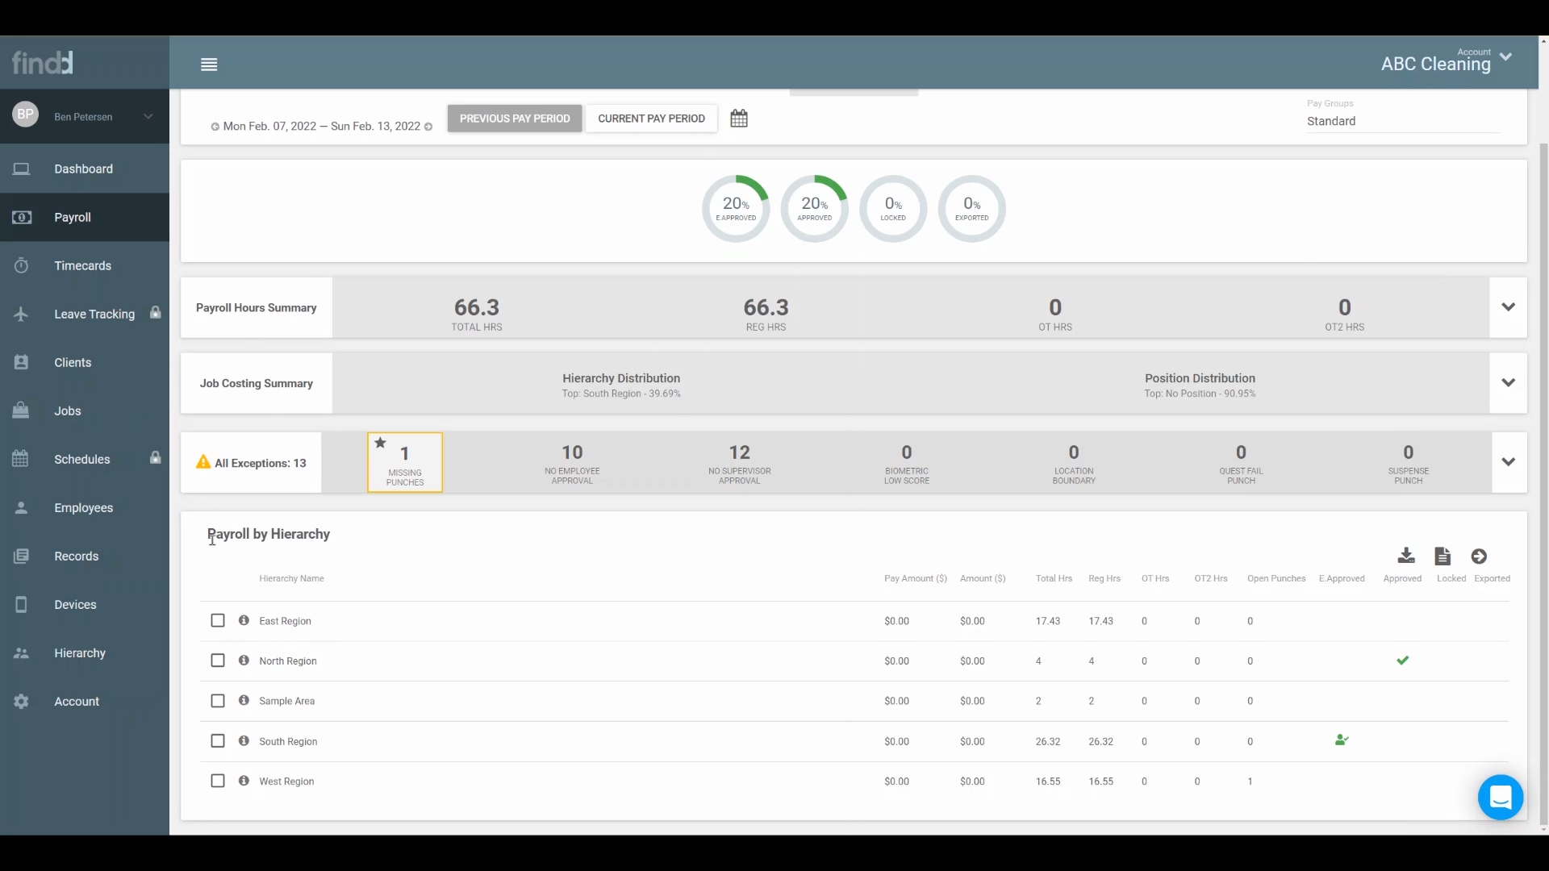
Expand the East Region, North Region, Sample Area and West Region in turn under Payroll by Hierarchy to examine their employees' hours.
drag(290, 536, 328, 536)
click(340, 539)
click(355, 626)
scroll(355, 629, down, 2)
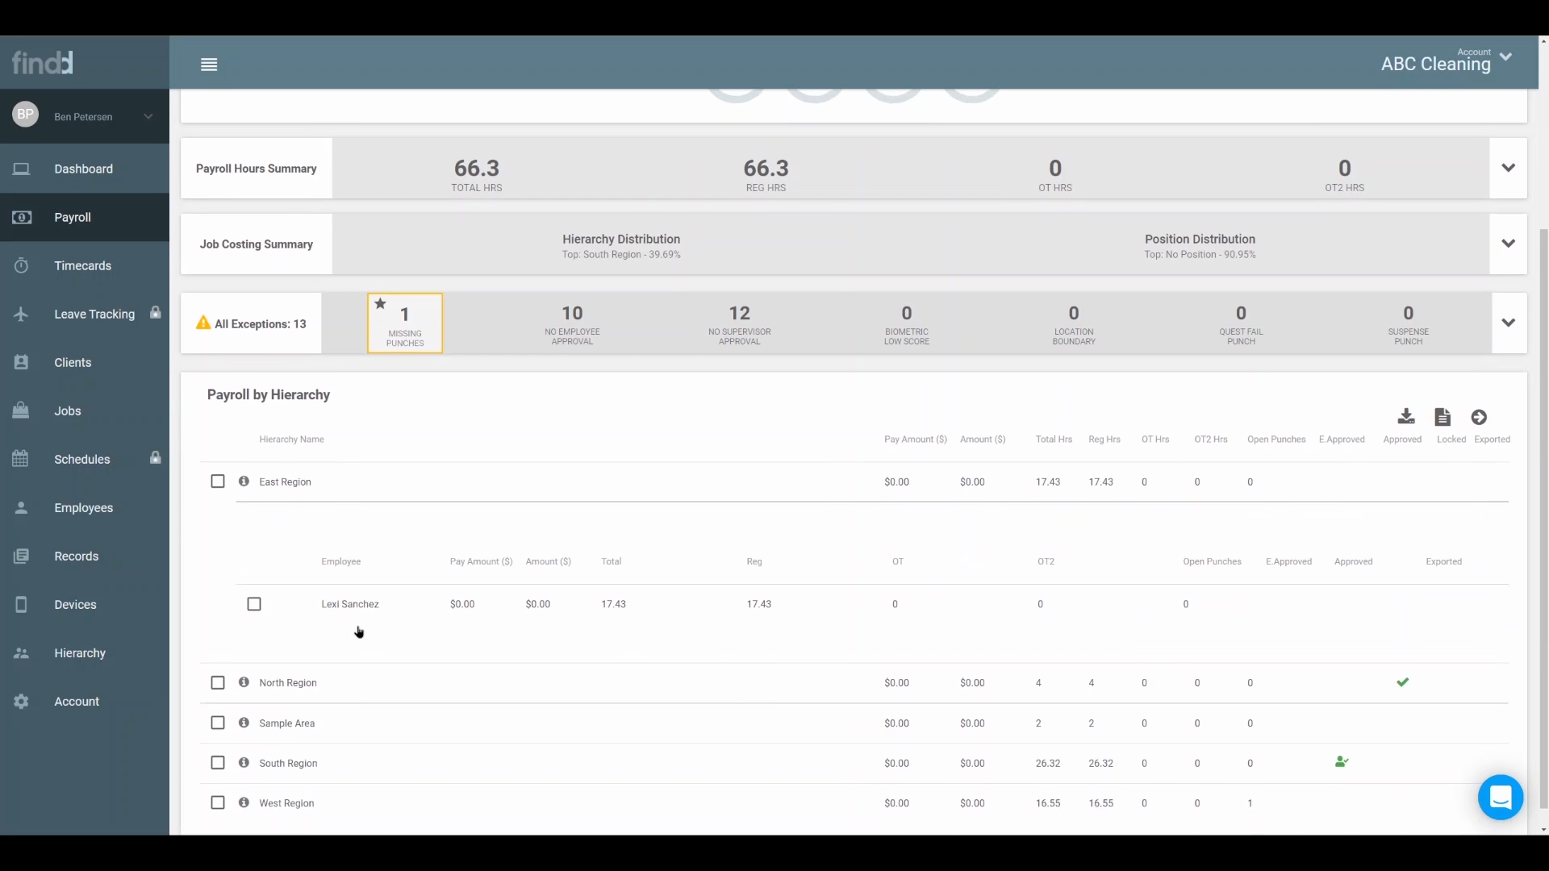
click(351, 664)
click(352, 700)
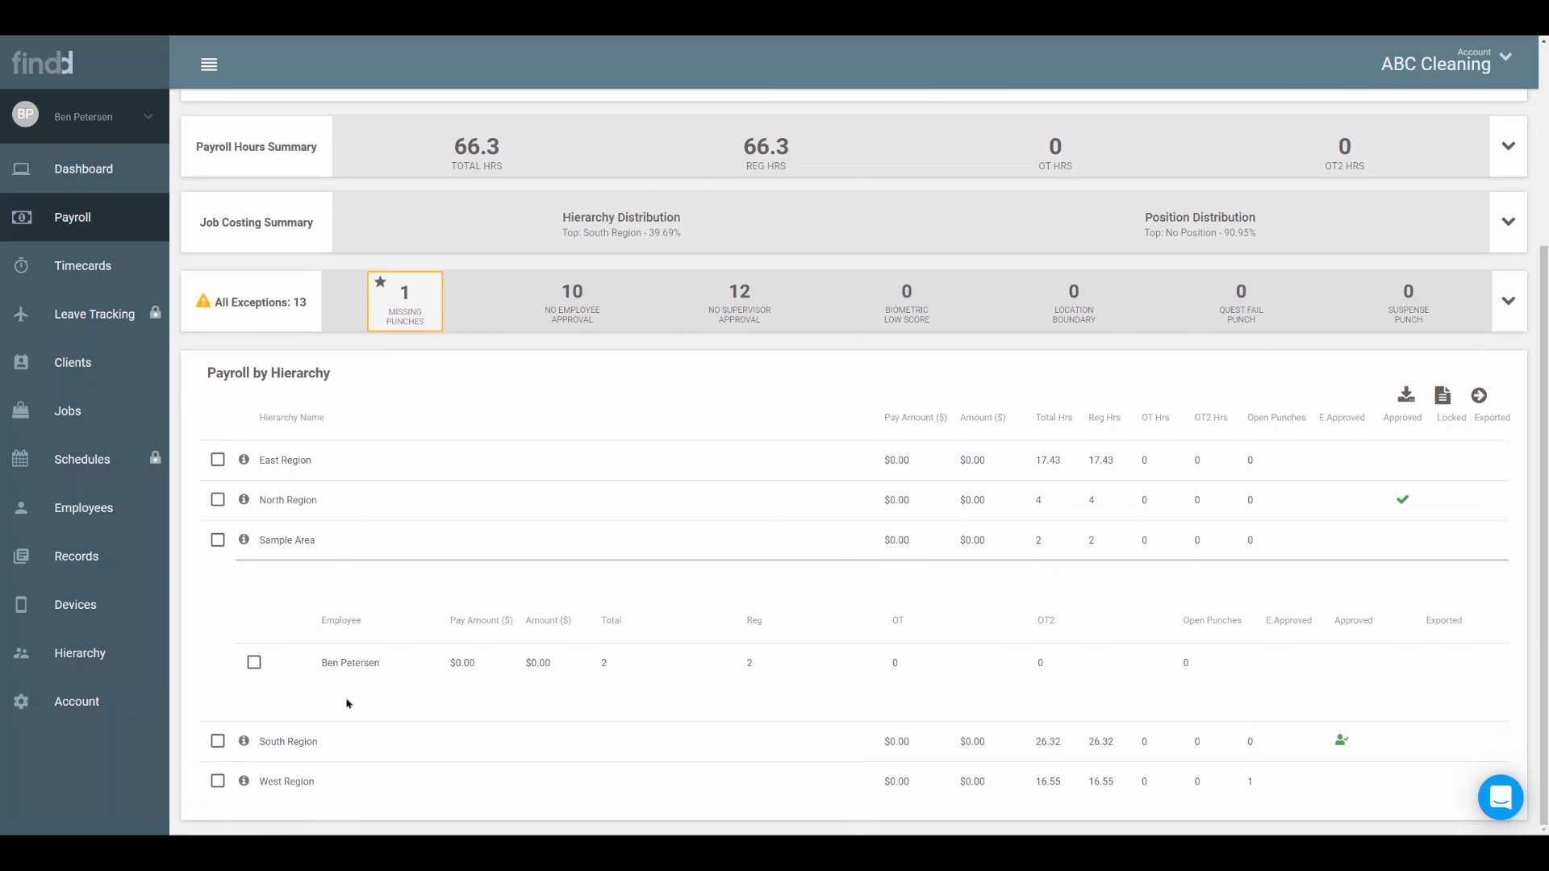
click(324, 780)
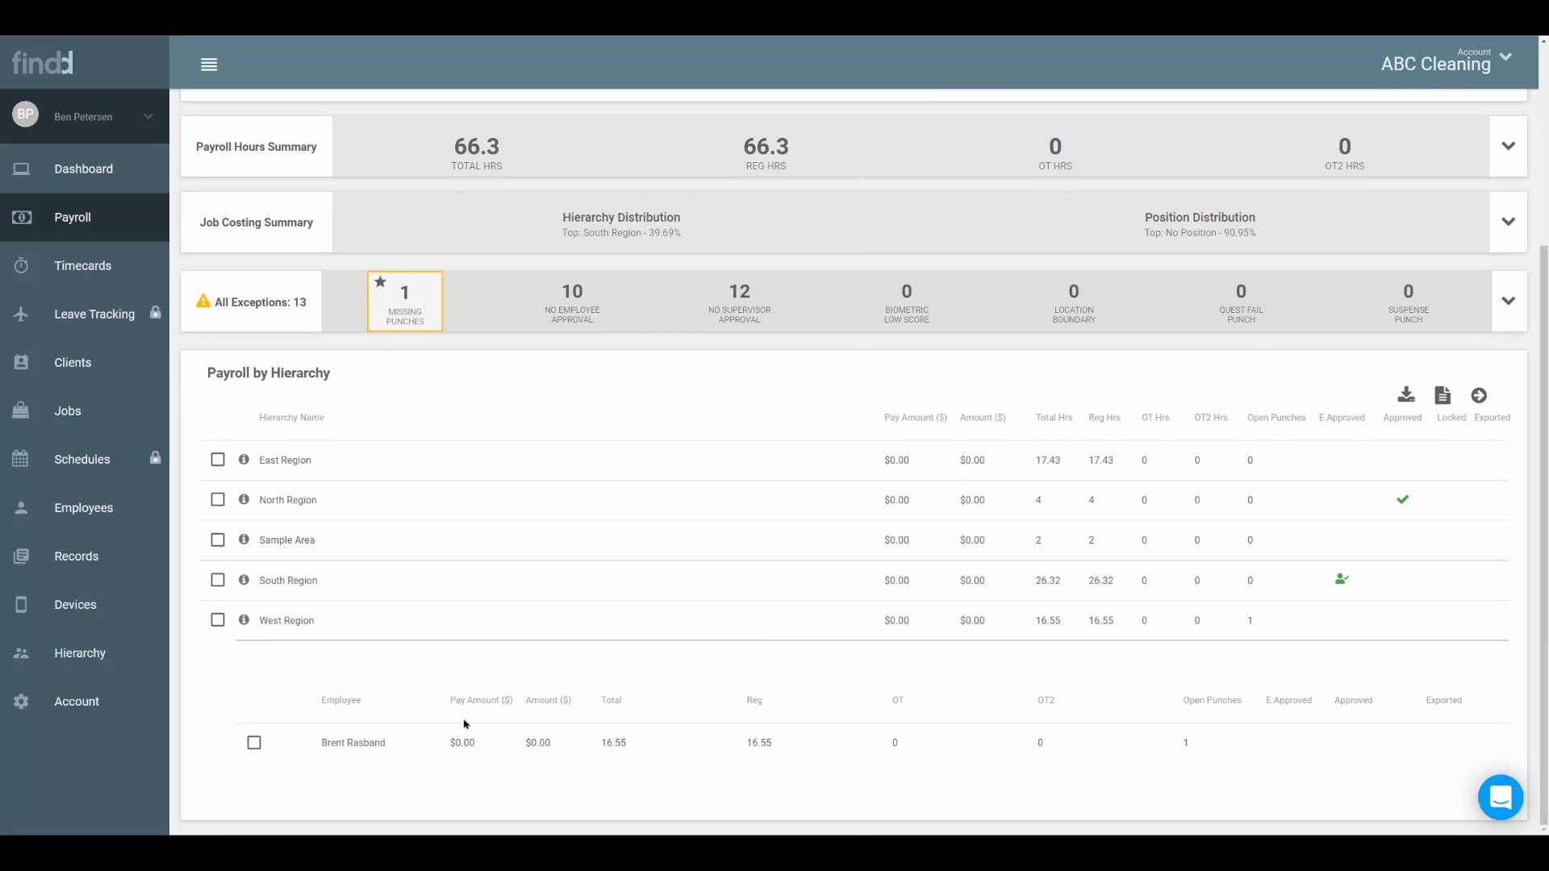
Check the open punches per region and open the West Region employee's timecard for Friday, February 11.
scroll(621, 649, up, 2)
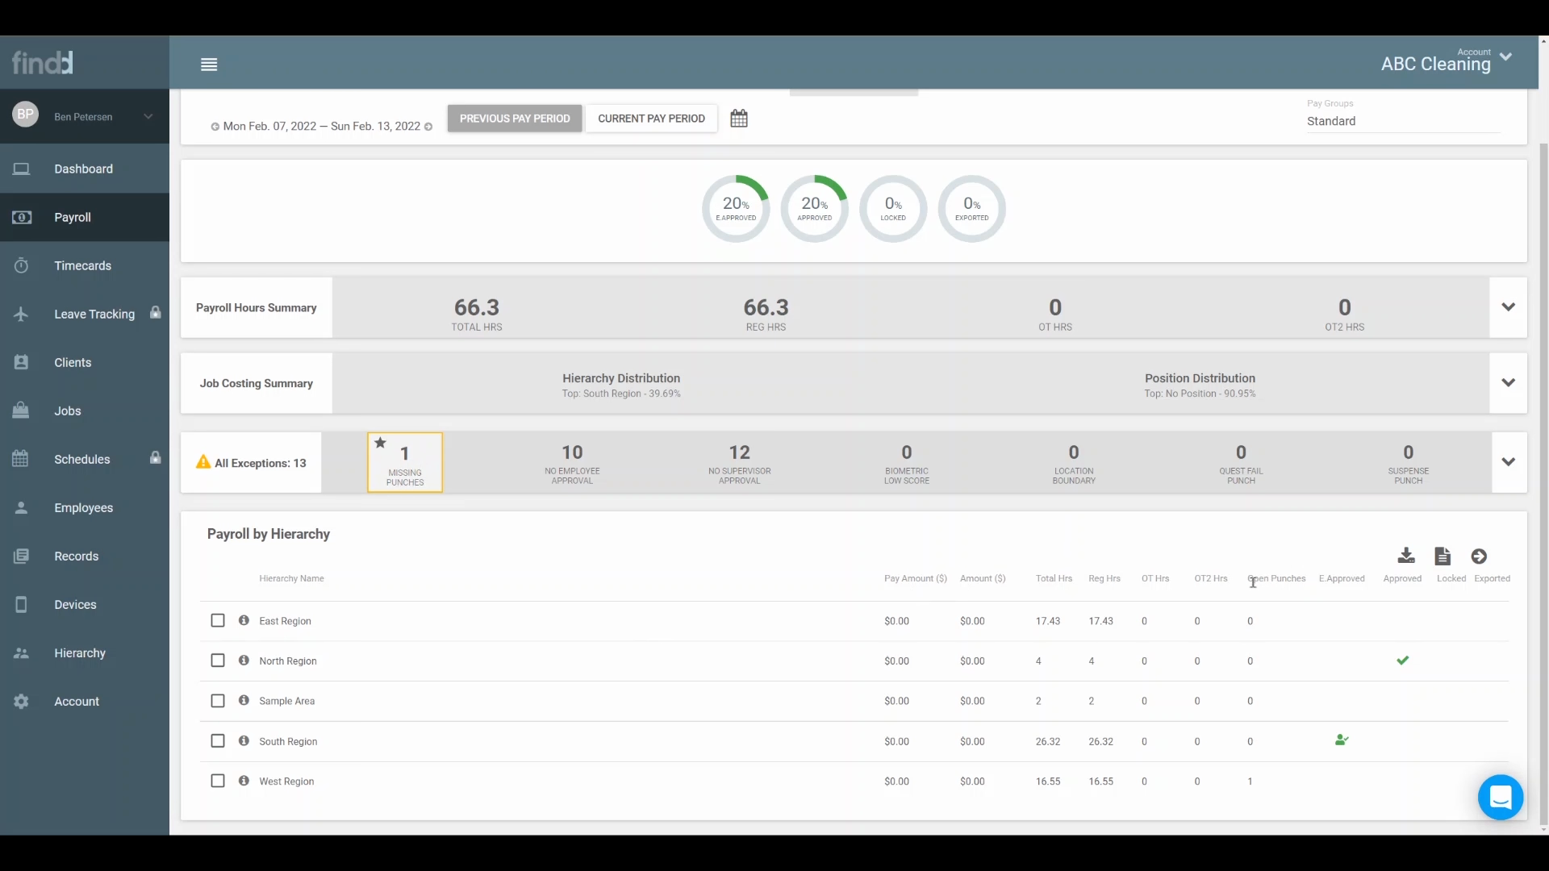
drag(1253, 582, 1301, 580)
click(374, 781)
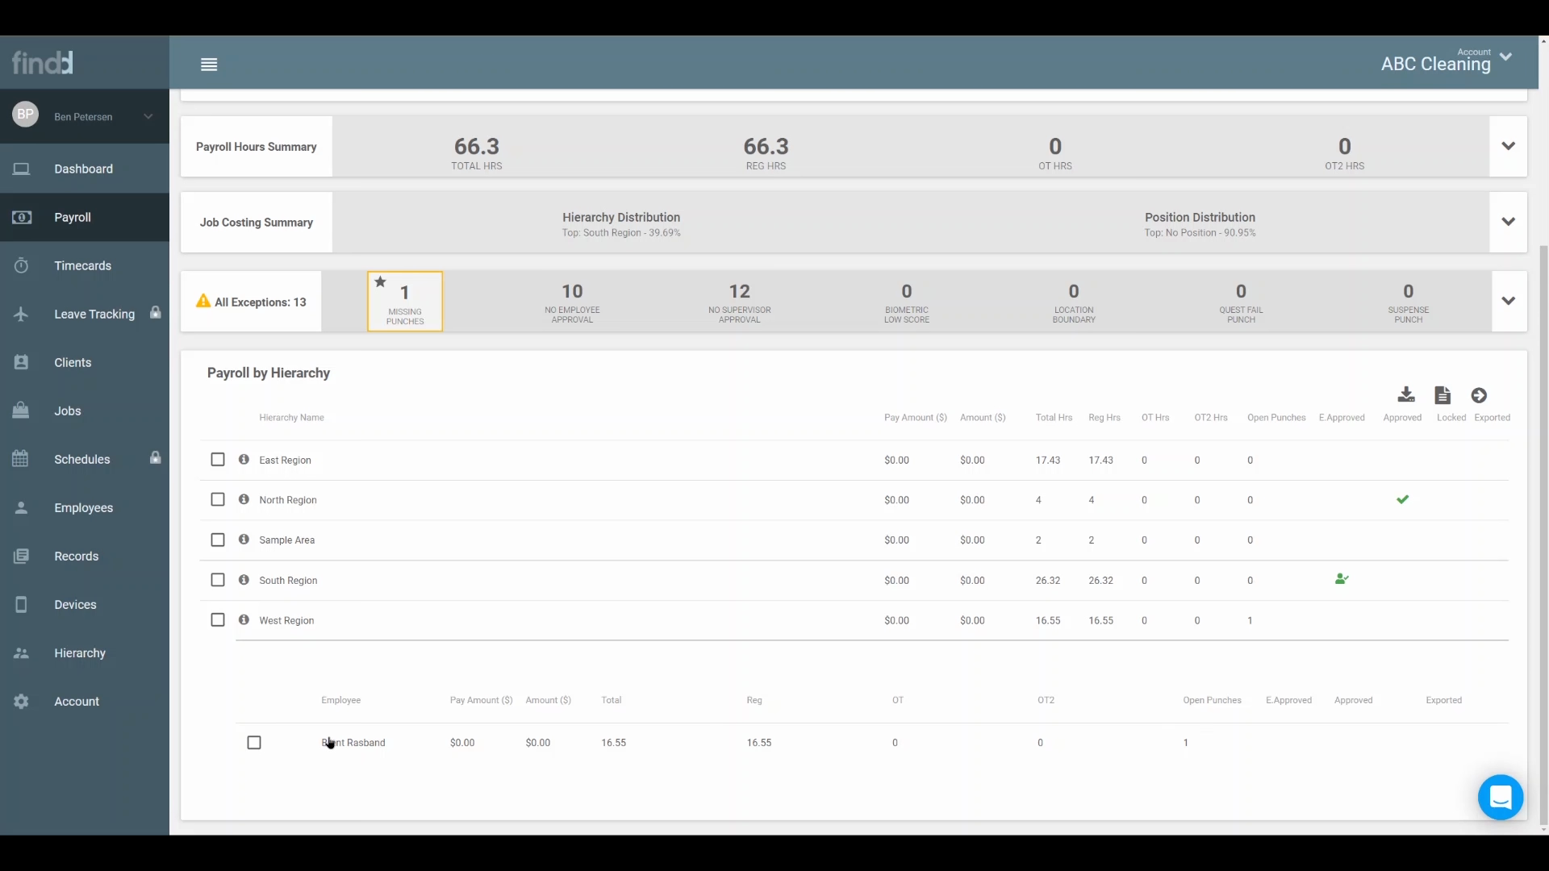
click(406, 743)
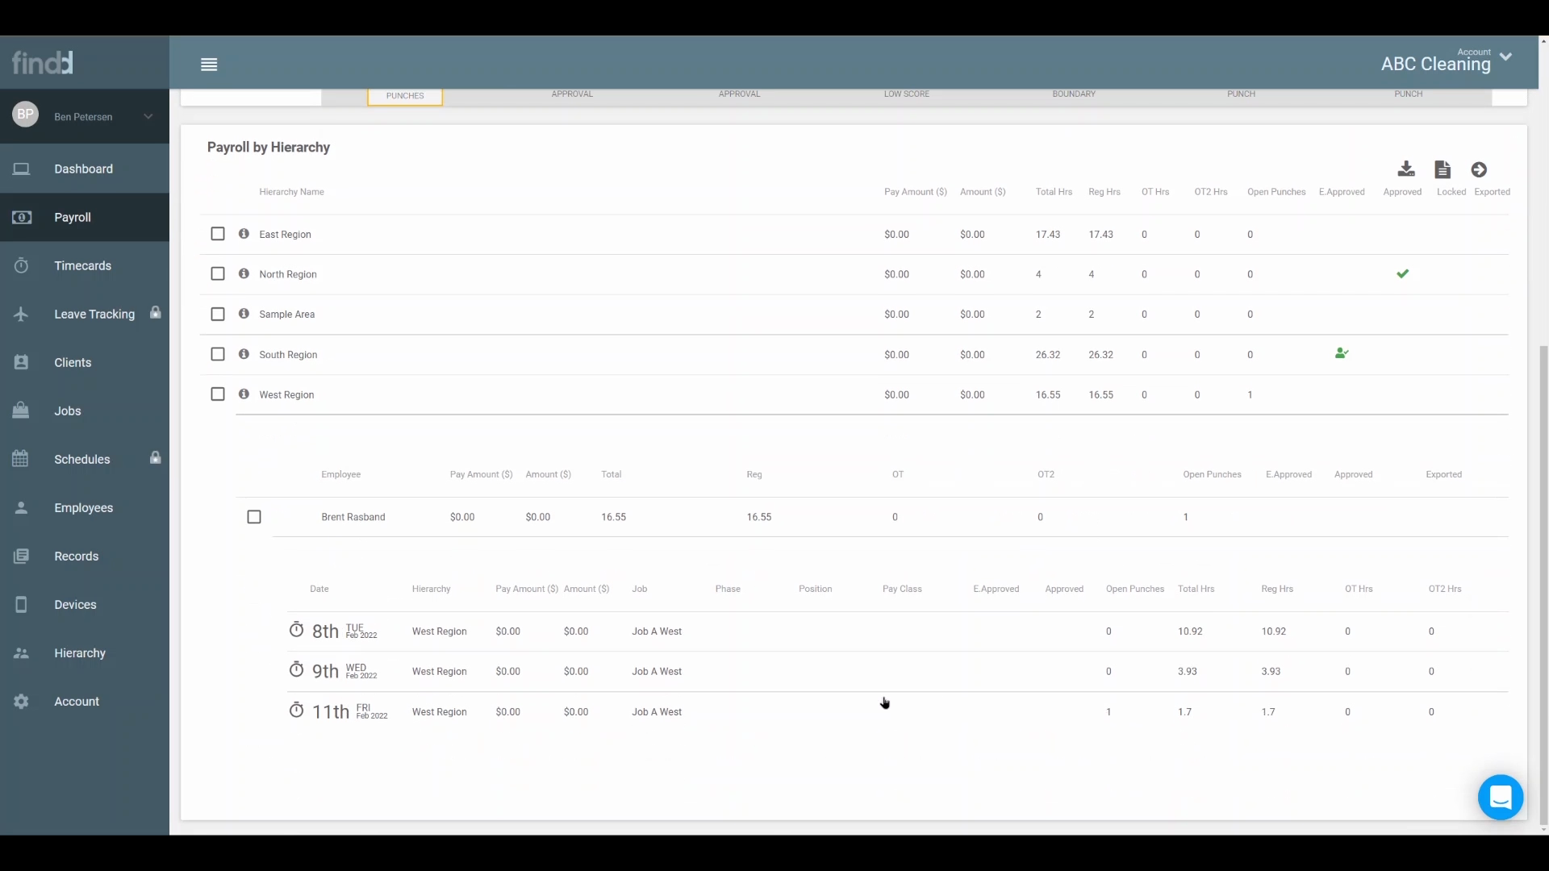
click(296, 711)
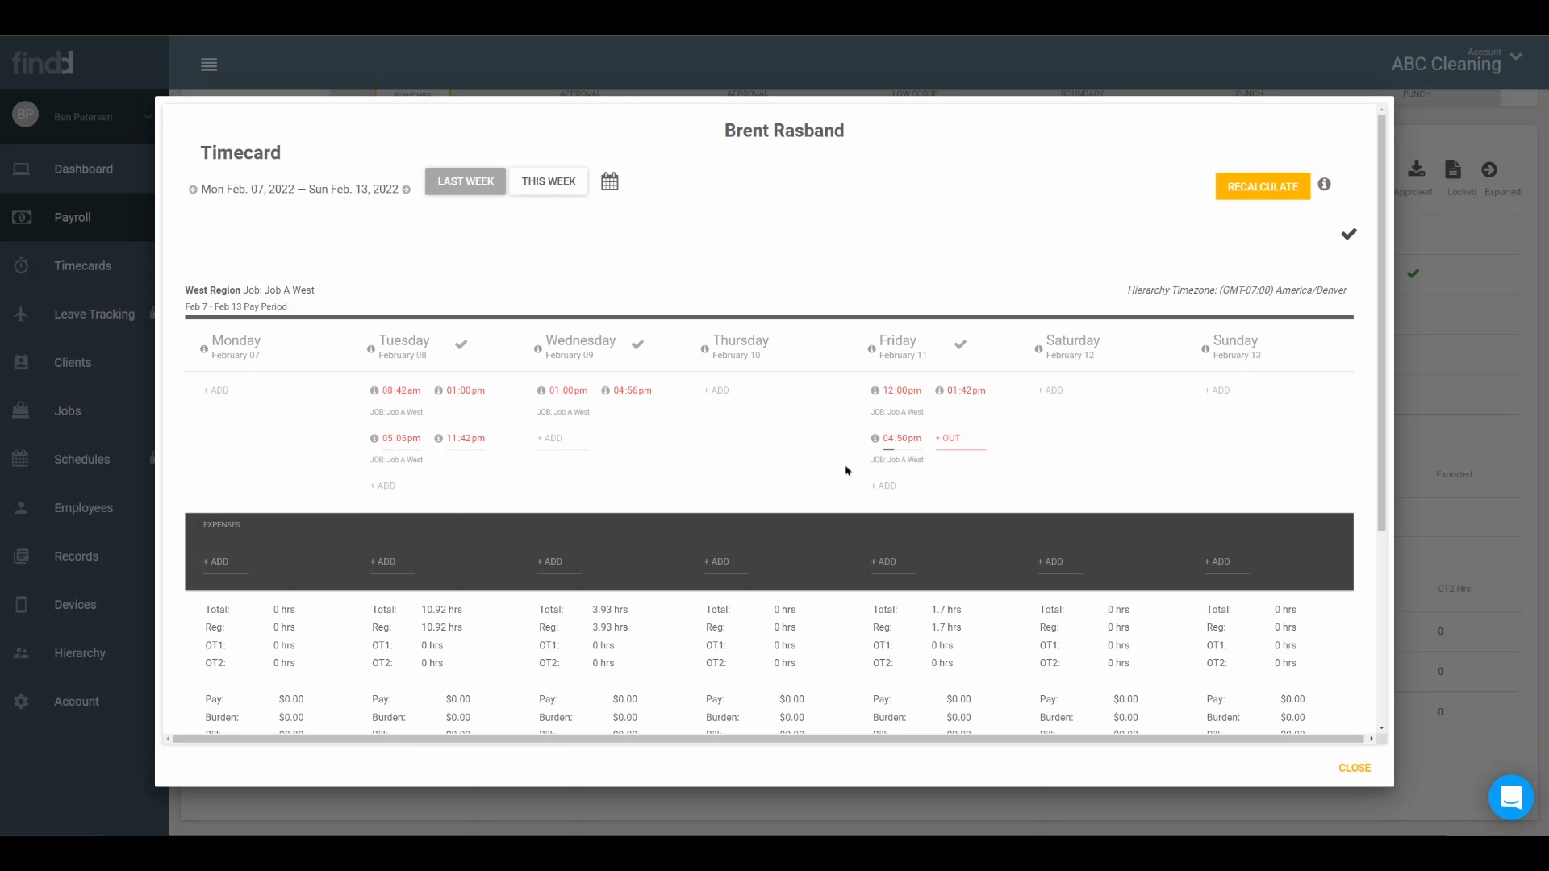
Add the missing Friday, February 11 punch at 02:30 pm for Job A West and close the timecard.
click(953, 441)
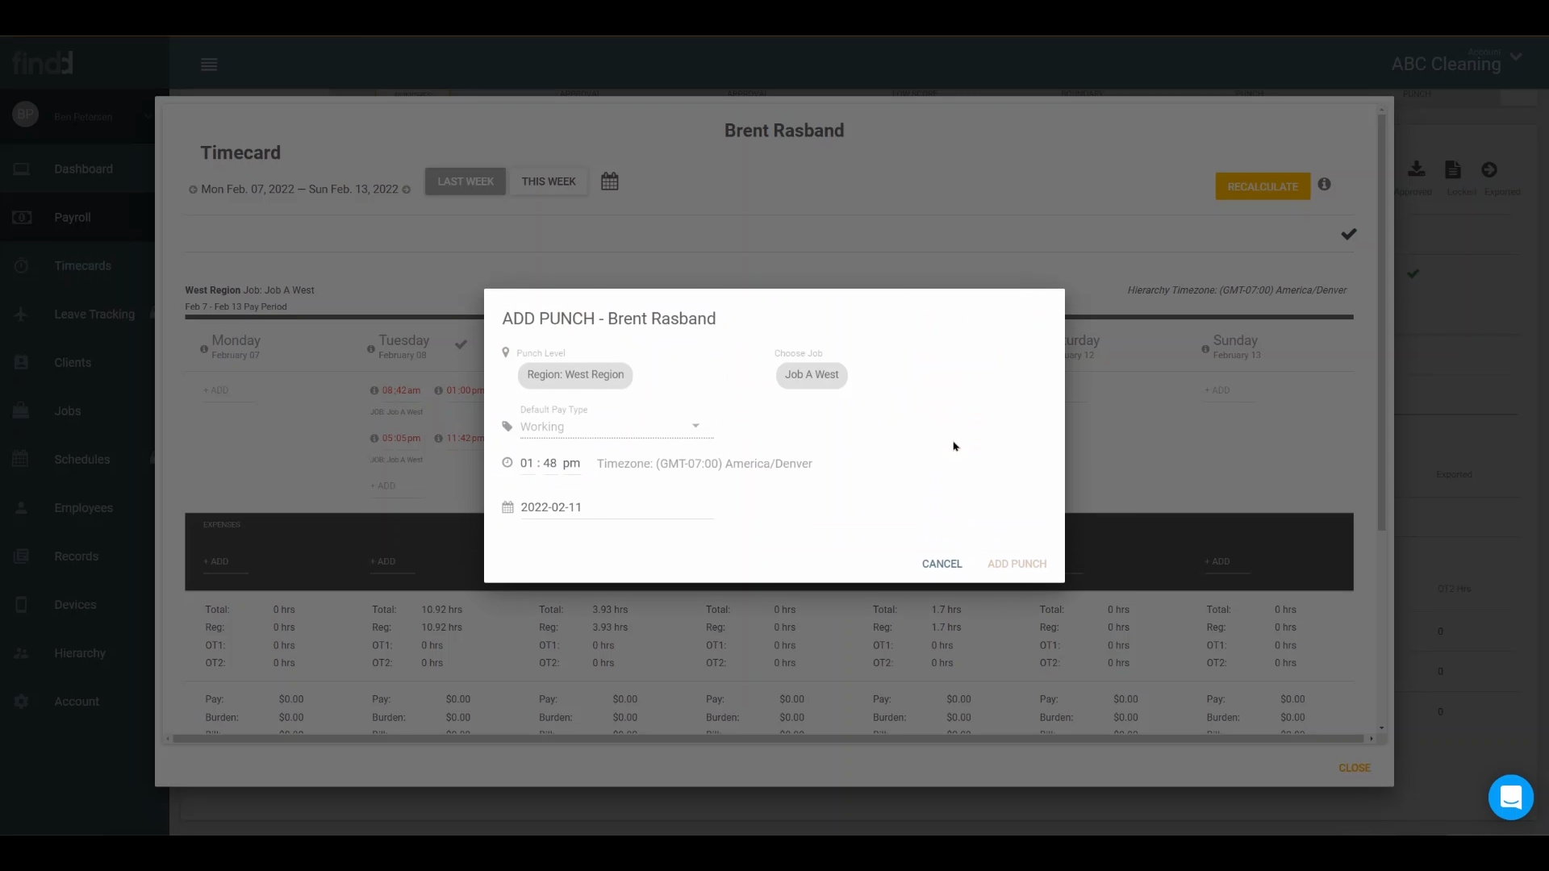
click(525, 464)
text(2)
key(Tab)
text(30)
click(1013, 564)
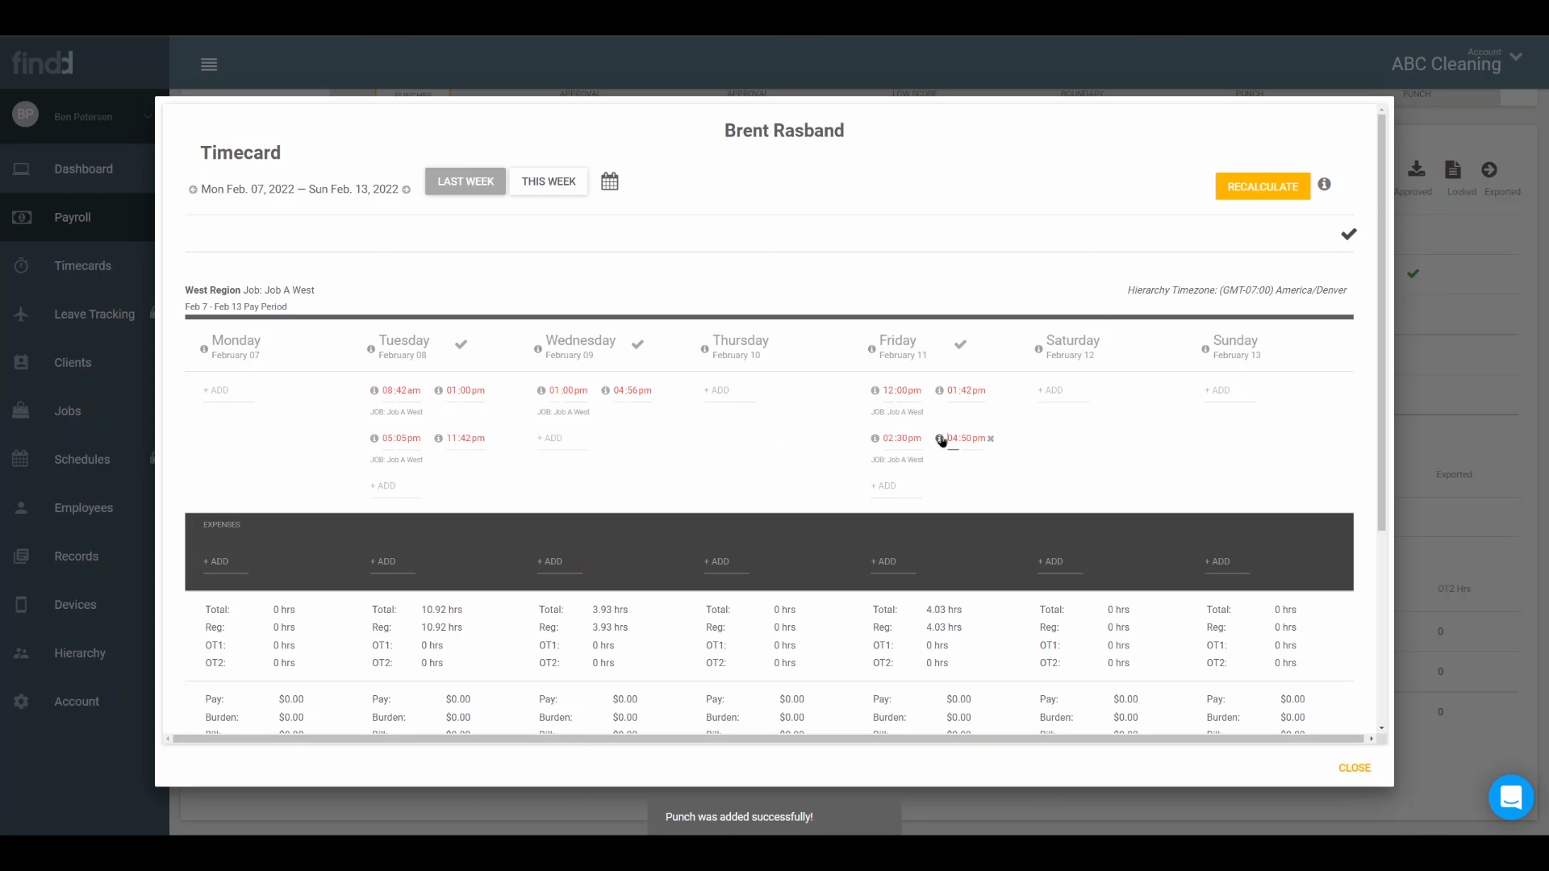
click(1349, 769)
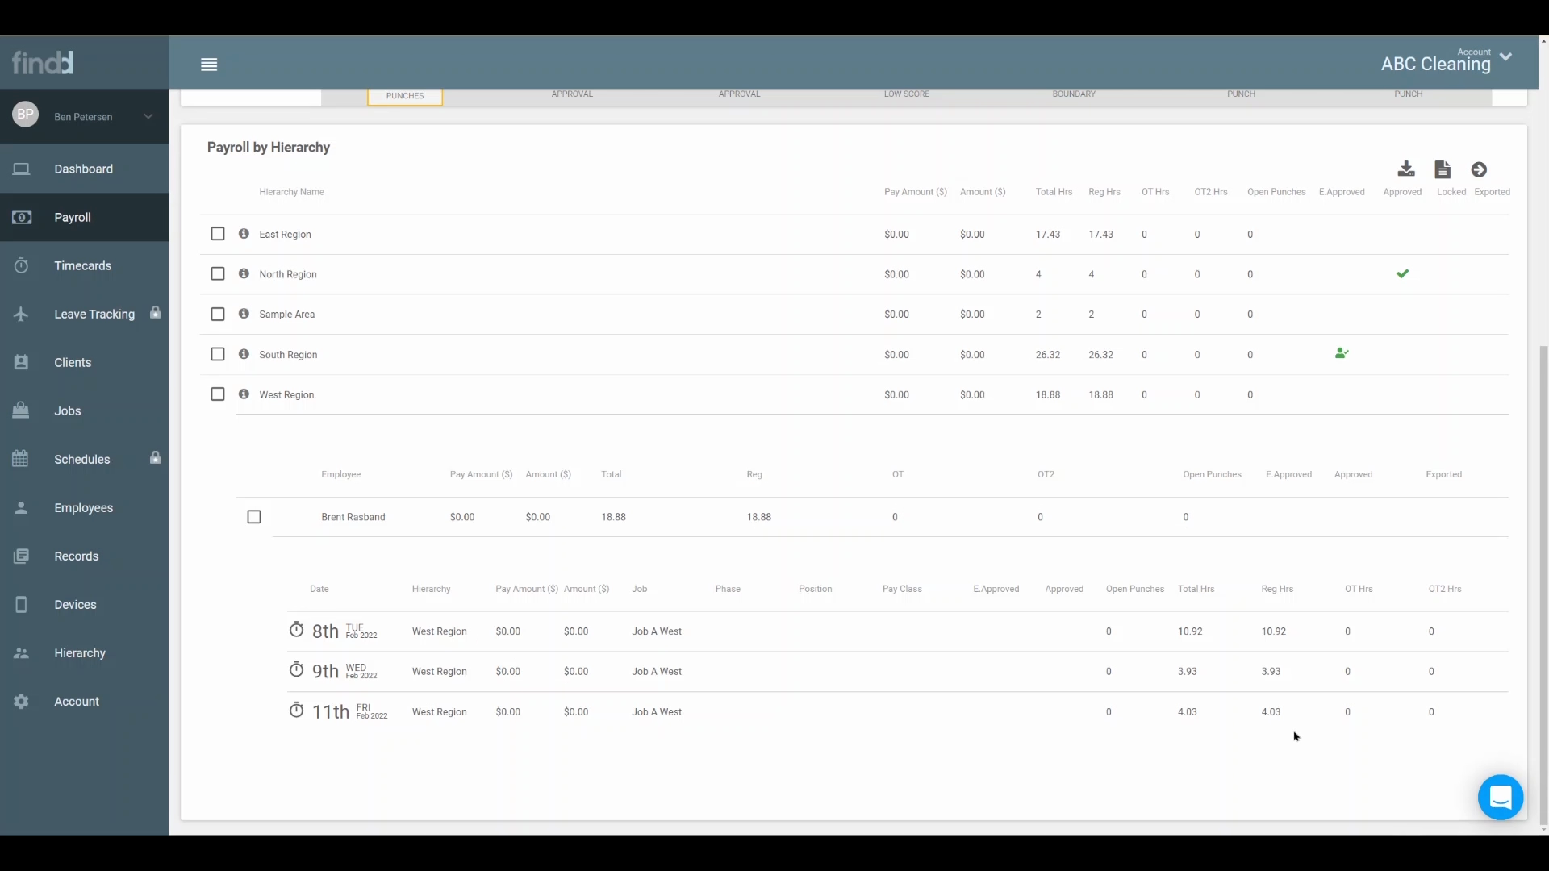
Recheck the open punches, reopen the West Region employee's timecard and approve Tuesday, February 8.
scroll(963, 629, down, 6)
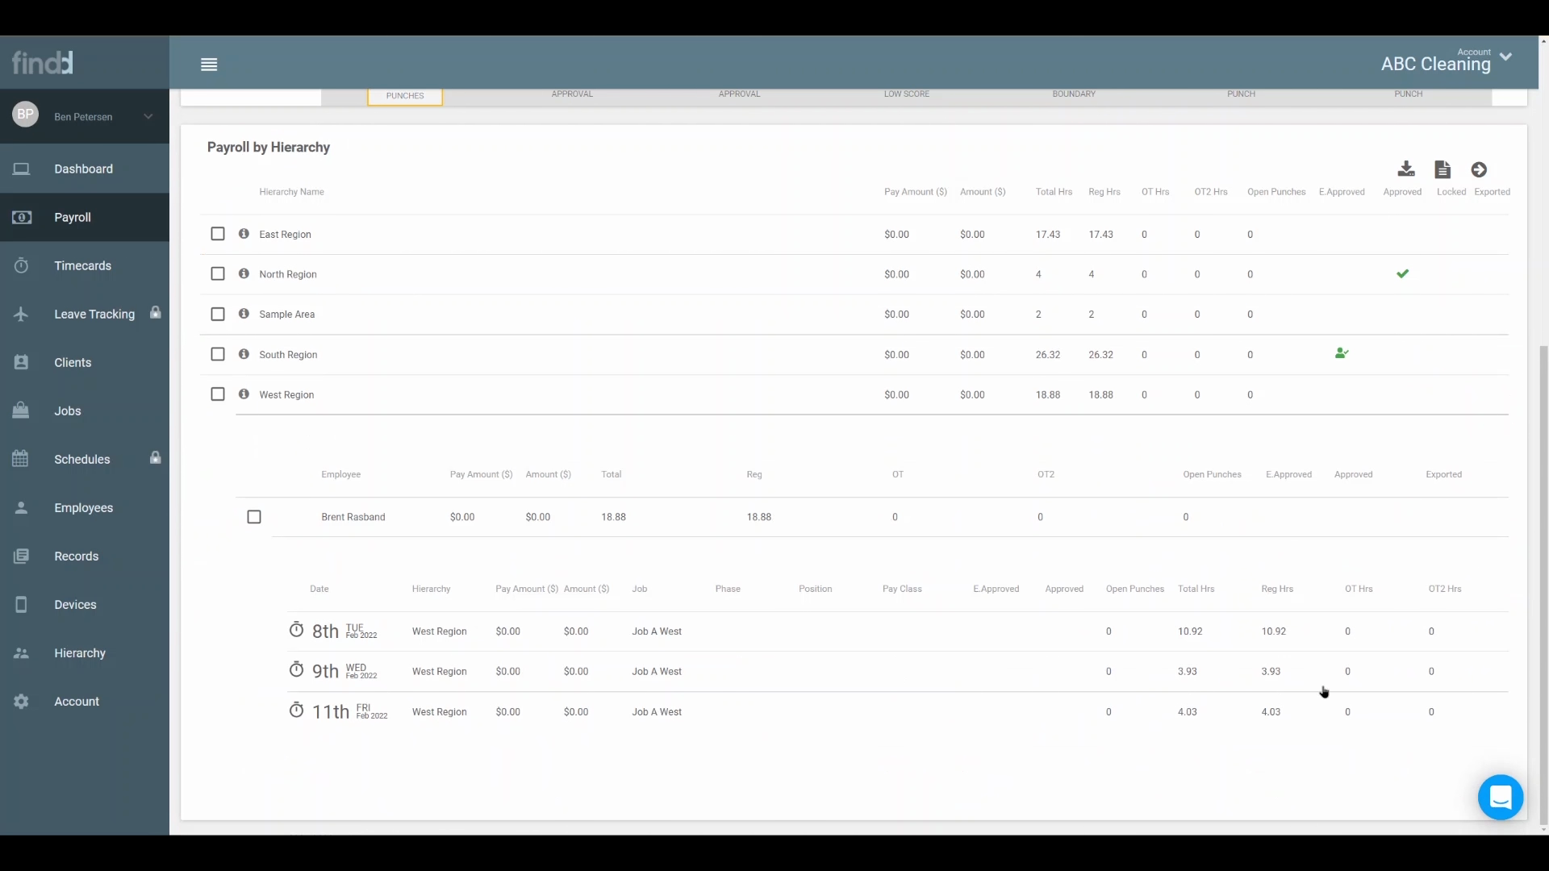
drag(1112, 589, 1155, 589)
click(298, 631)
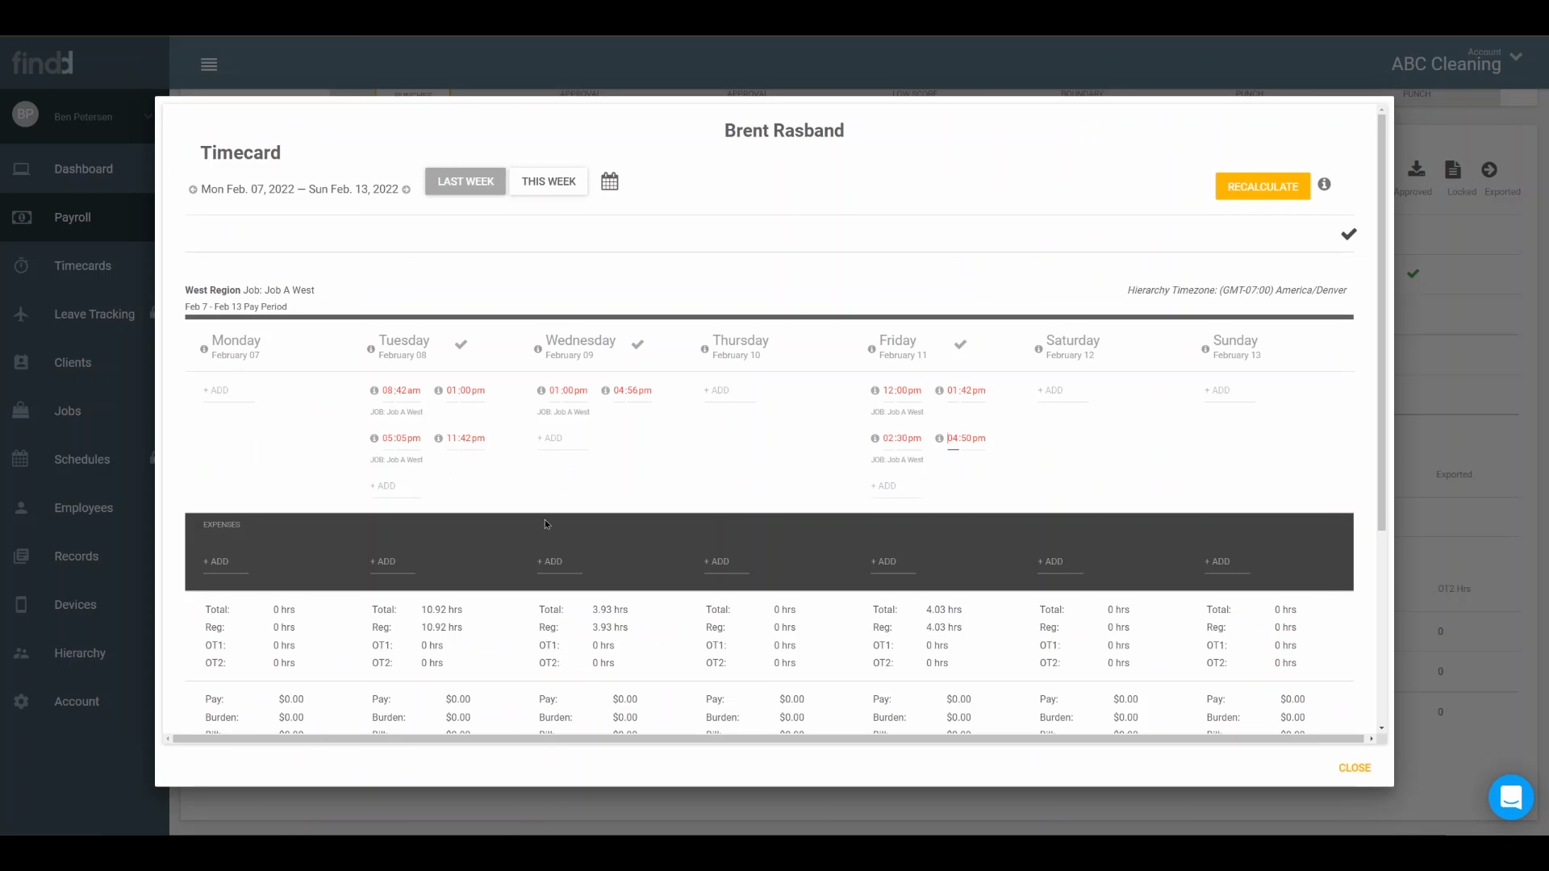
click(460, 344)
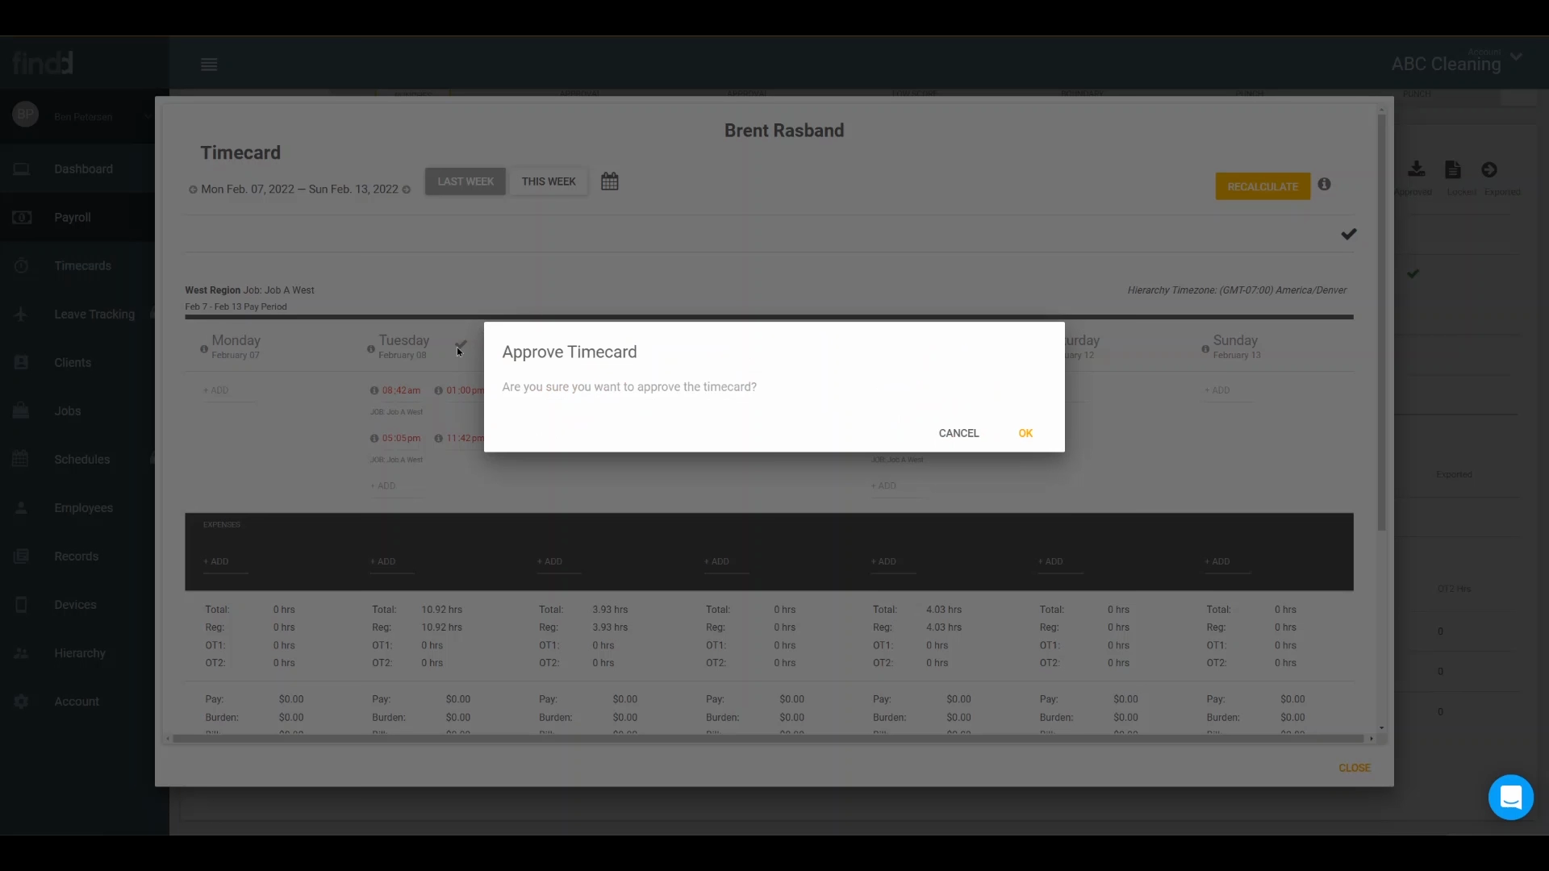
click(1025, 482)
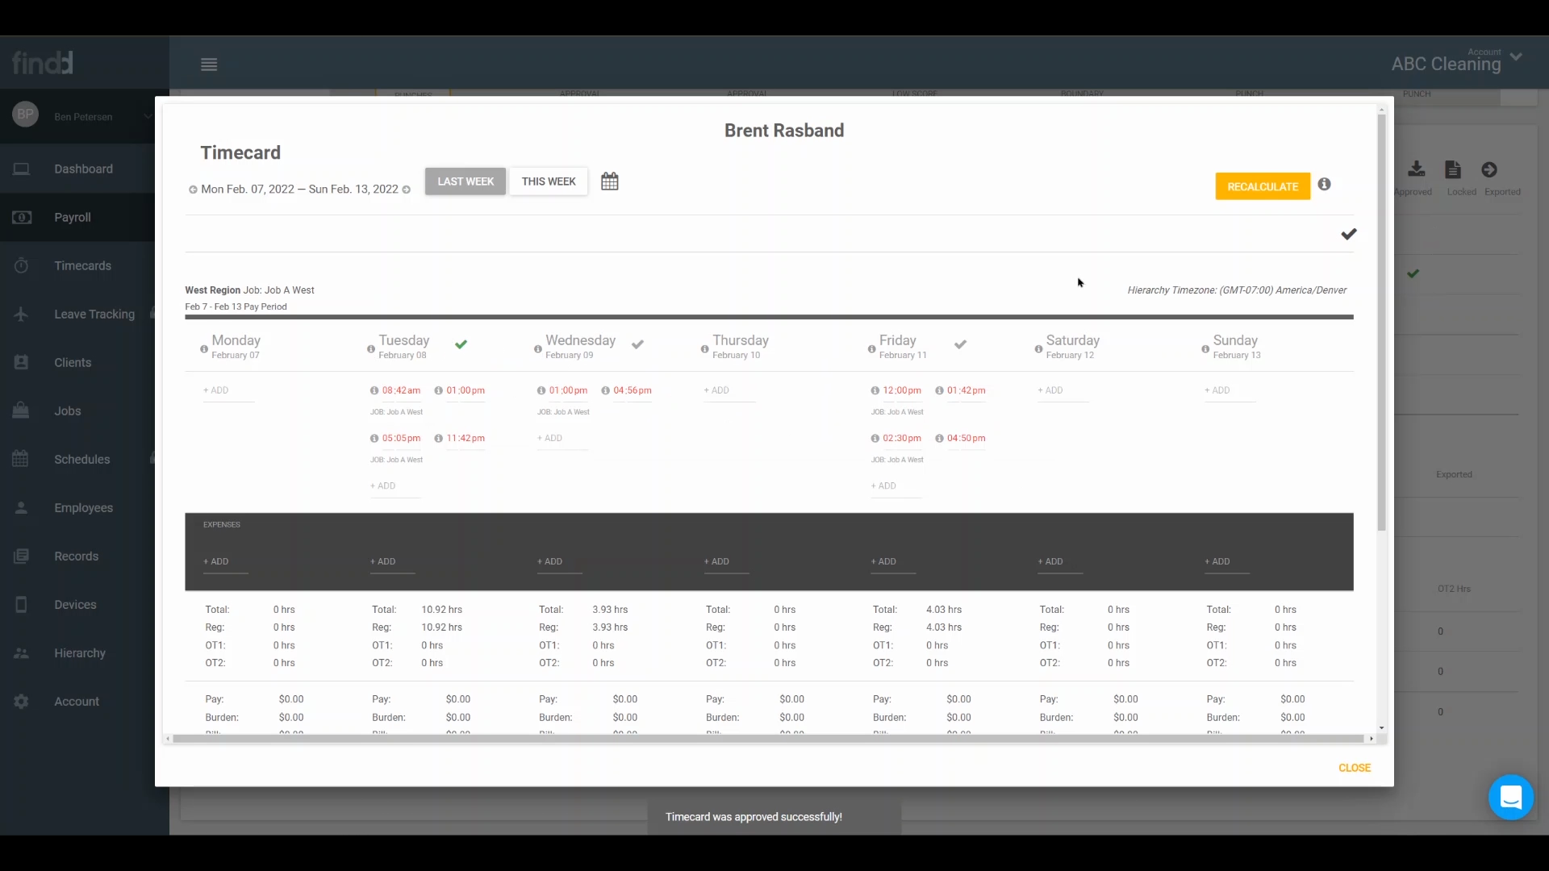
Approve the West Region employee's entire week of timecards and close the timecard window.
click(1348, 234)
click(1033, 481)
click(1353, 768)
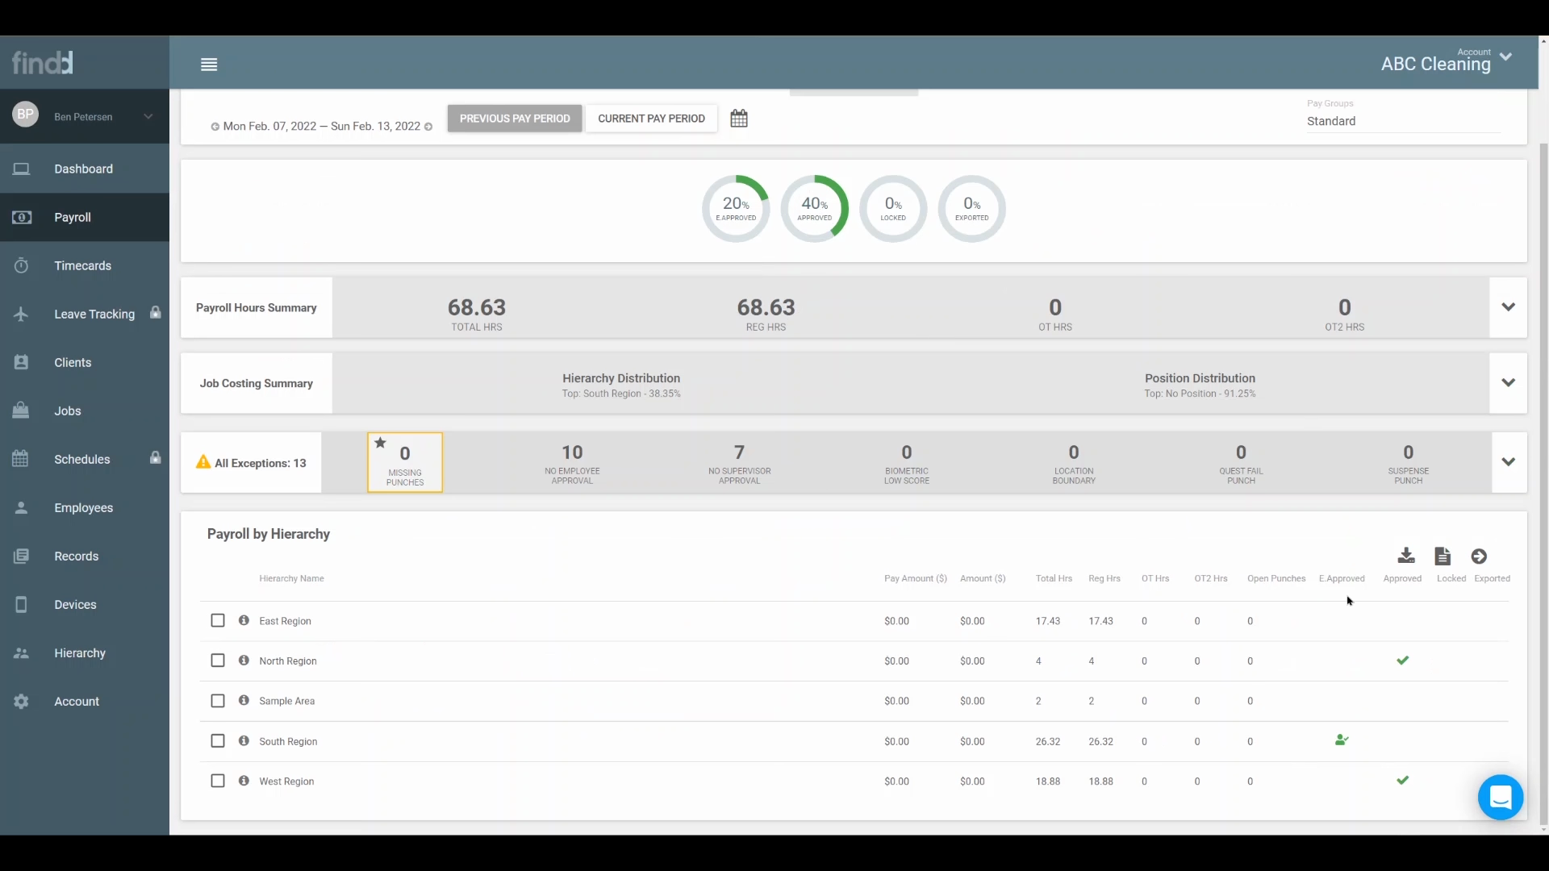
Expand the South Region and its employee to examine who approved each day's timecard, and collapse the daily details.
click(640, 751)
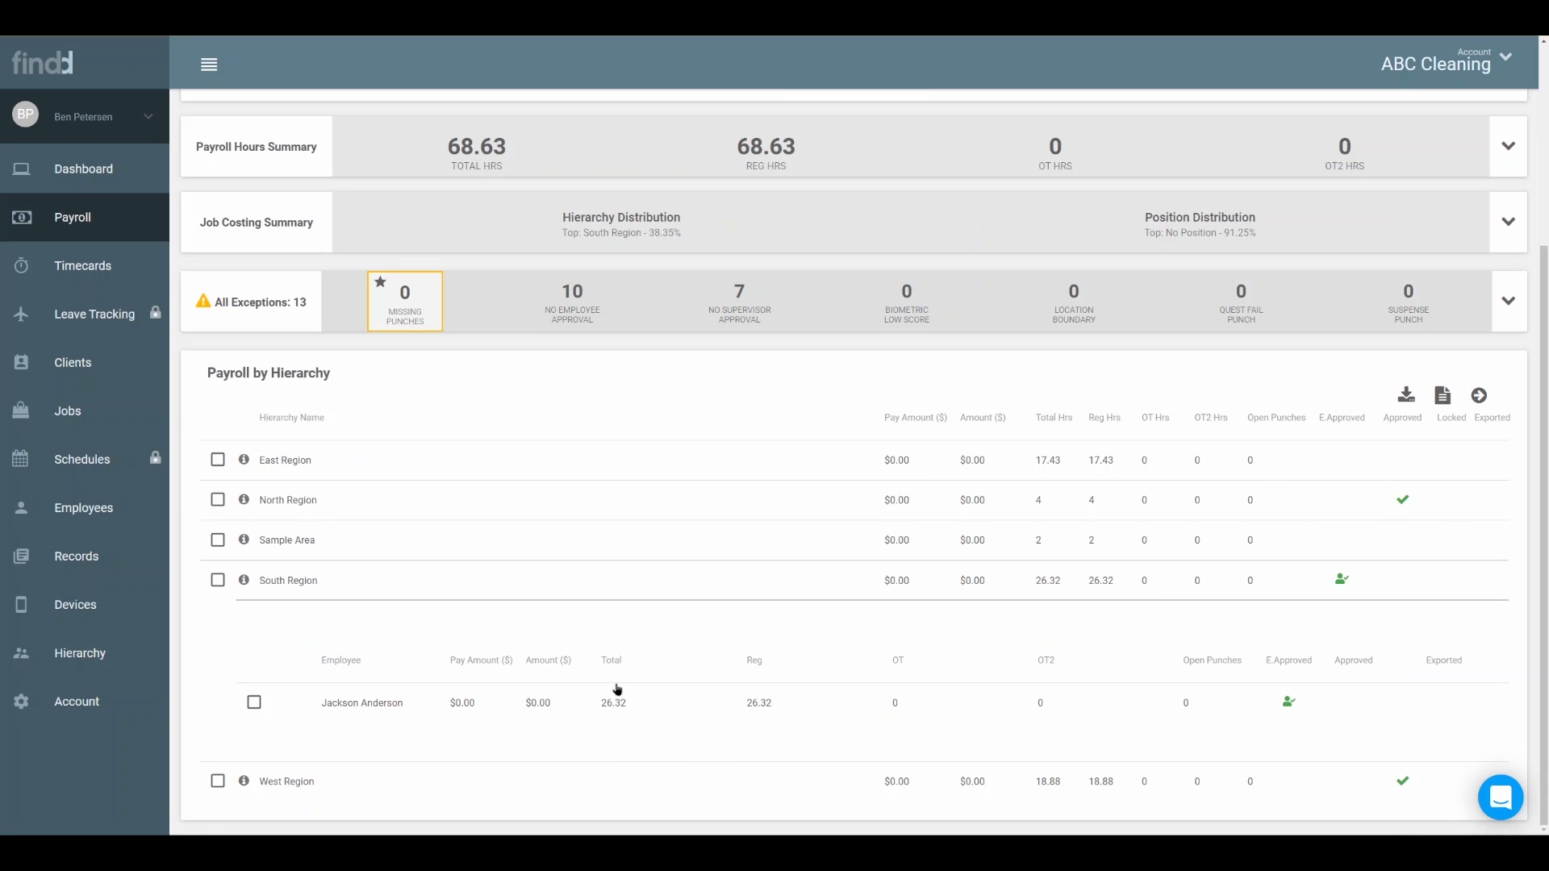
click(421, 701)
mouse_move(989, 581)
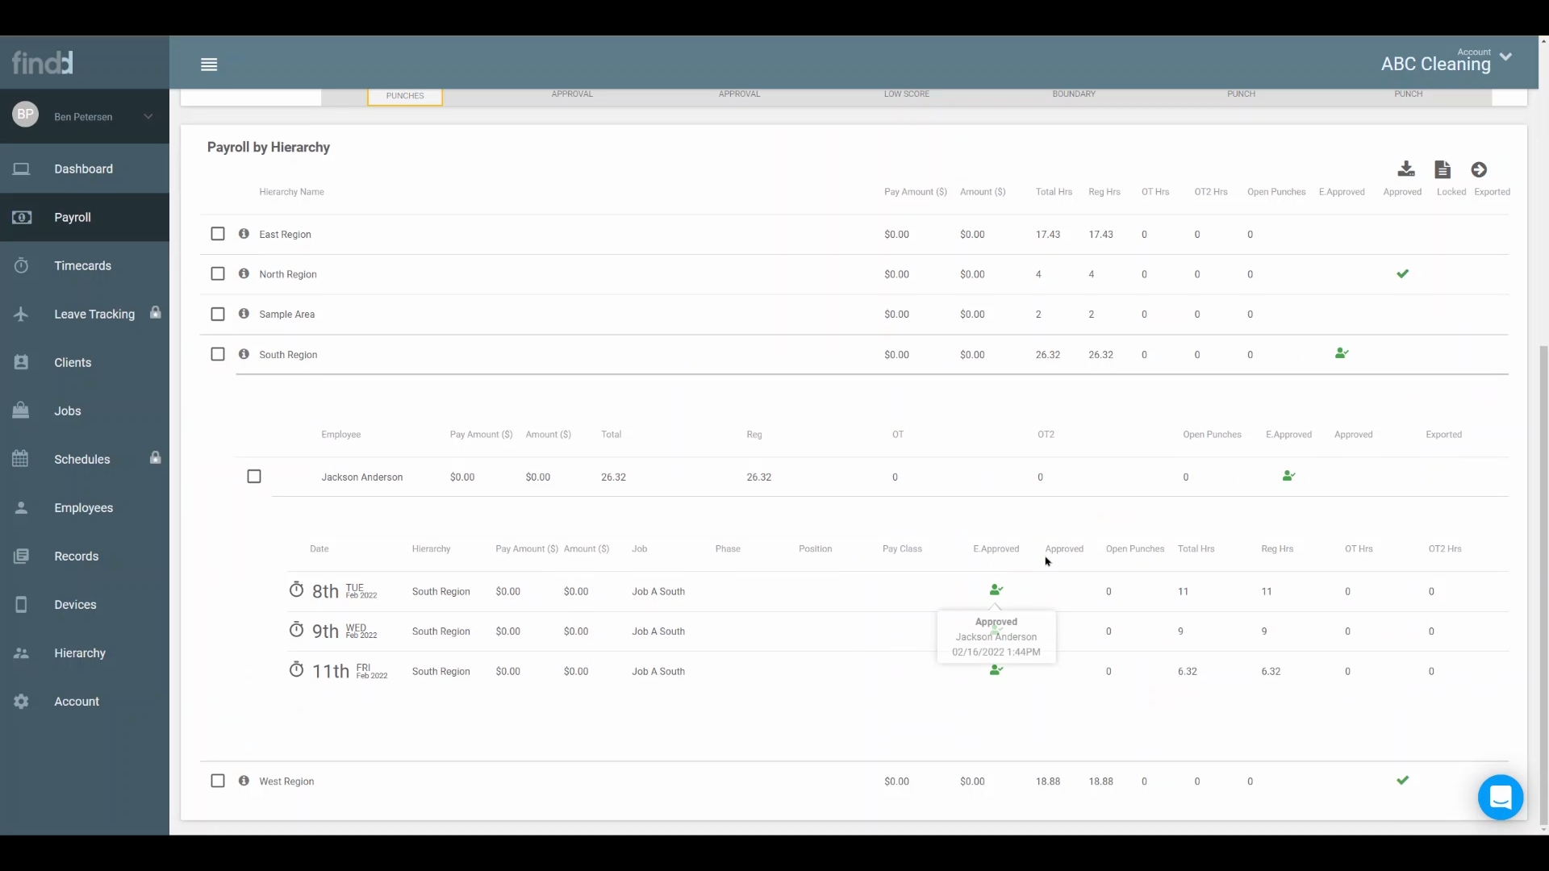
click(867, 484)
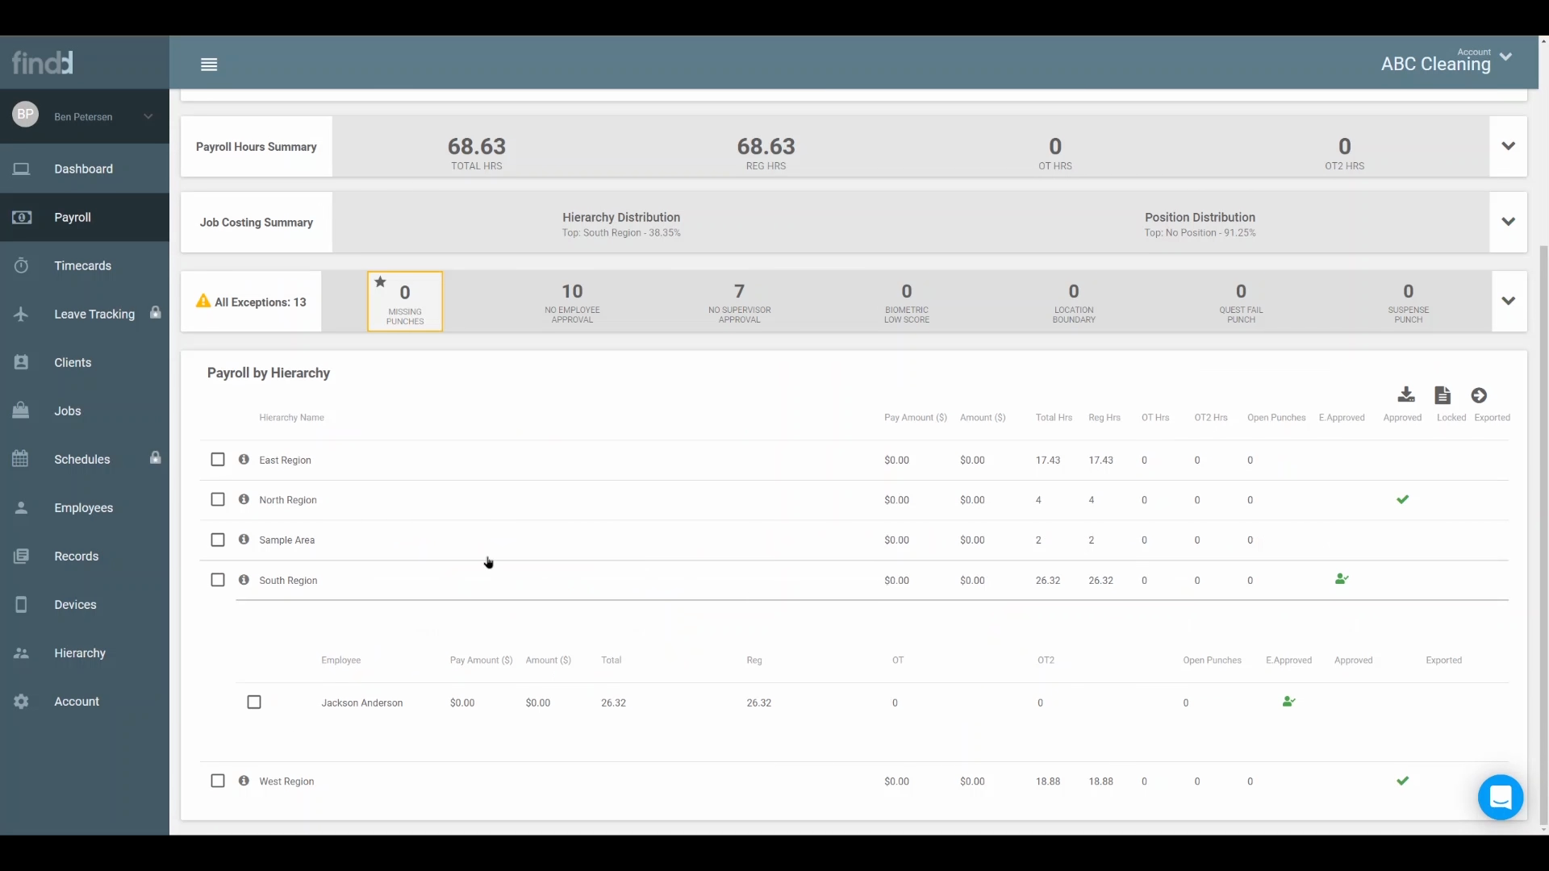
Collapse the South Region details and lock the East Region's payroll.
click(487, 581)
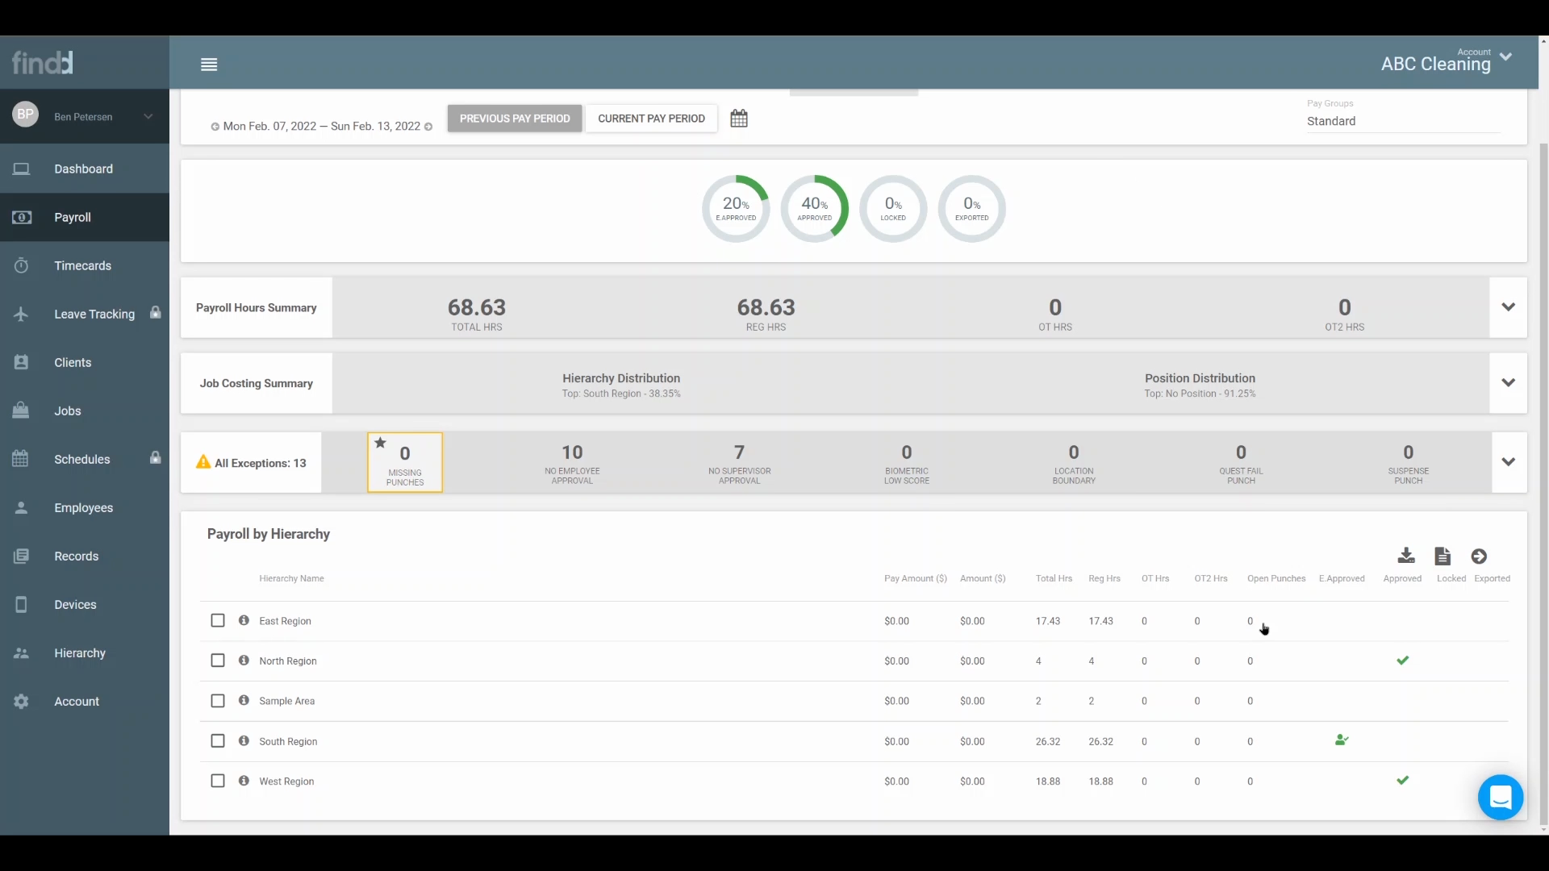
scroll(1291, 620, up, 2)
scroll(1293, 618, down, 1)
click(217, 621)
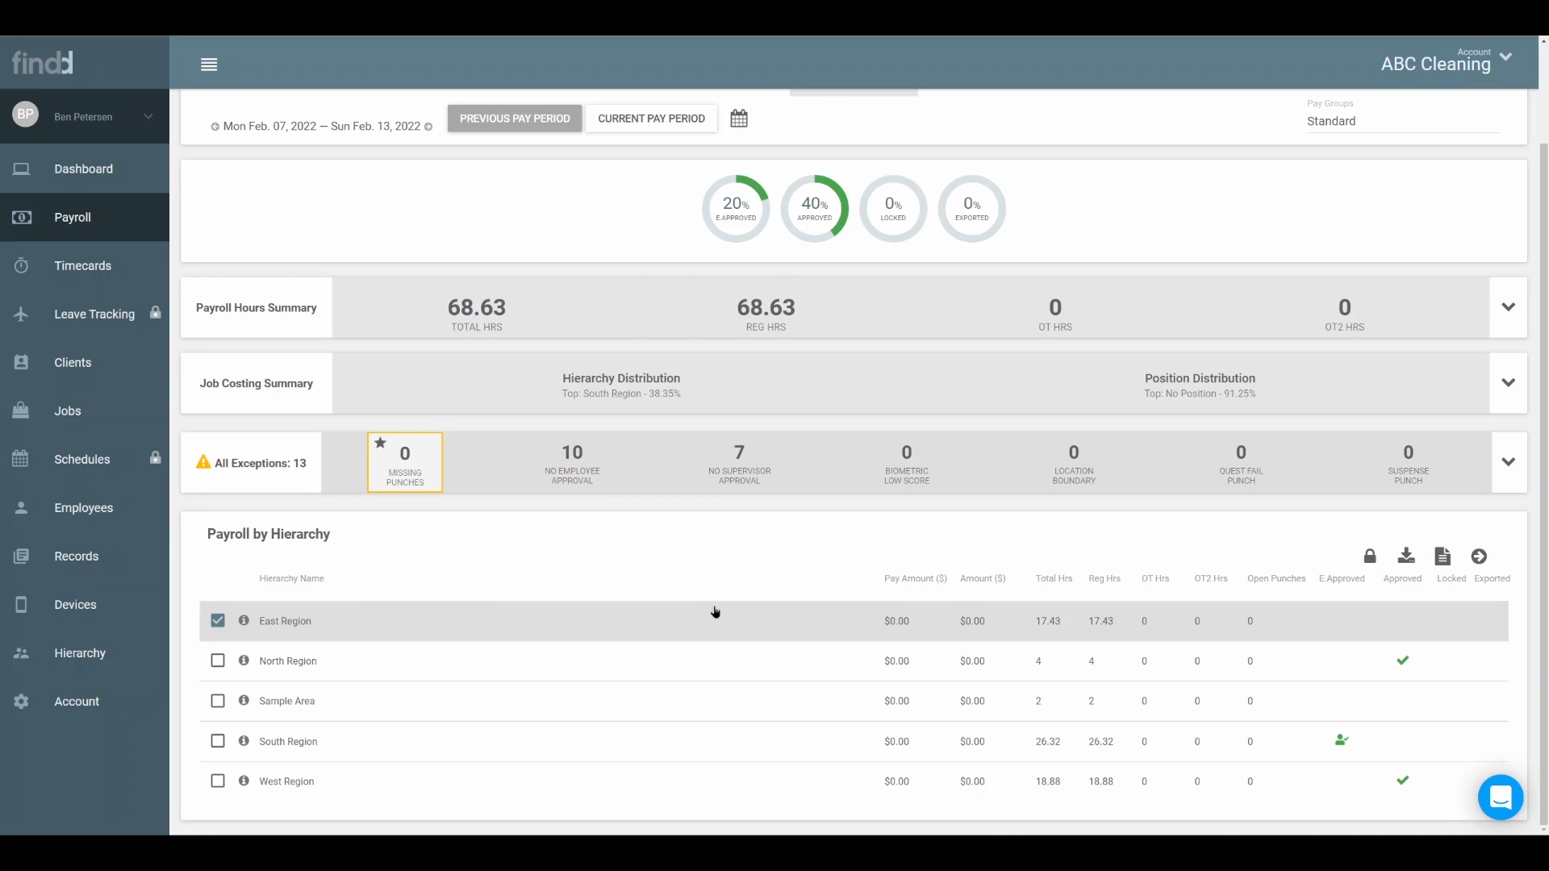
click(1367, 557)
click(1030, 486)
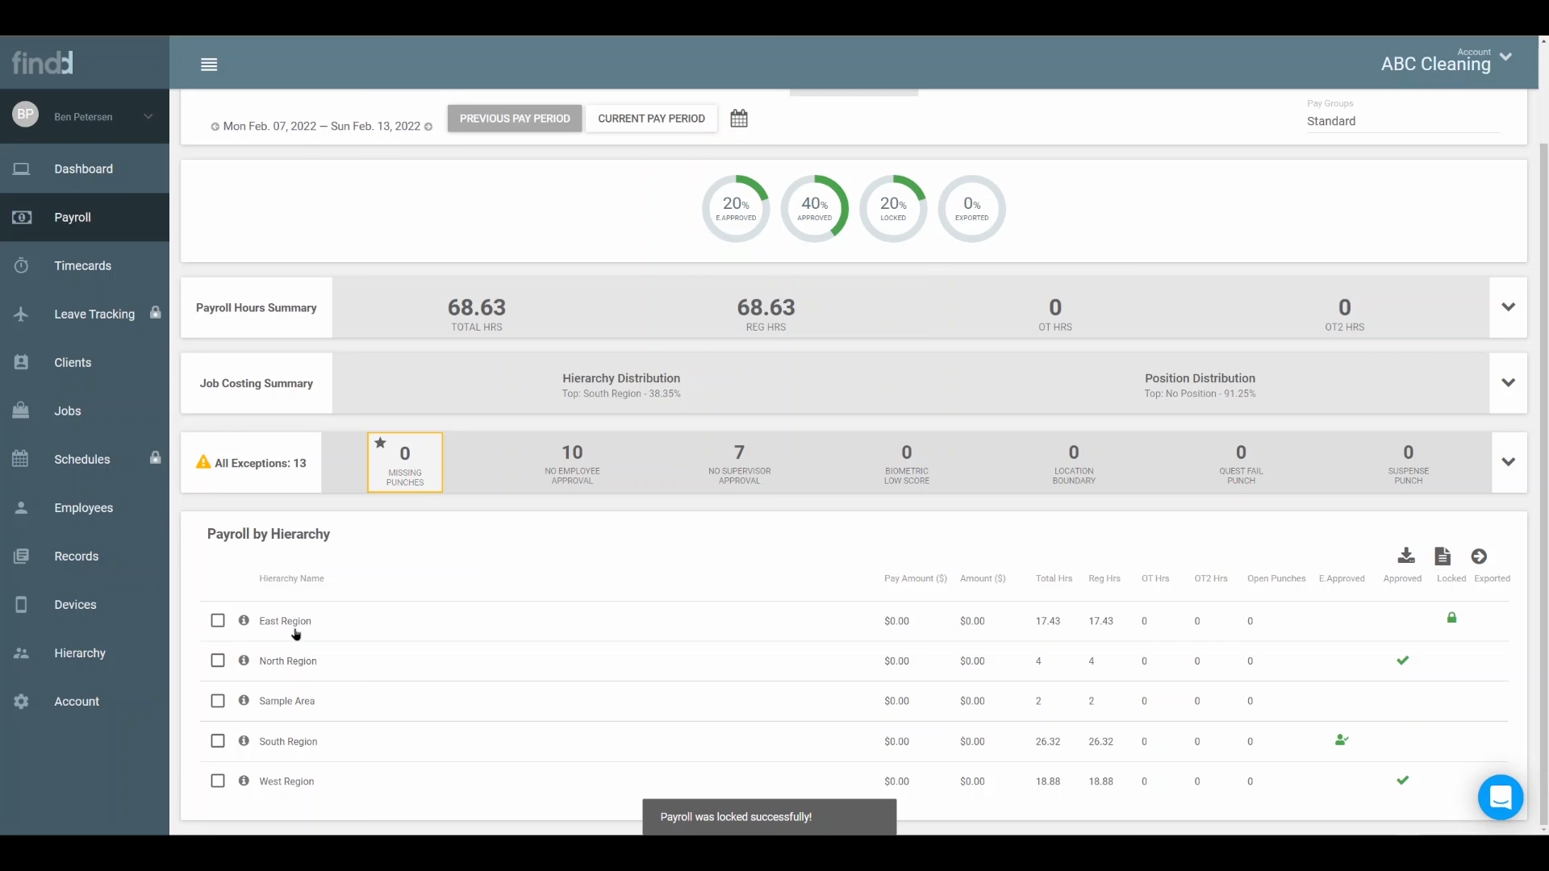
Expand the East Region, examine its employee's locked timecard for February 7 to 13, and close the timecard.
click(333, 621)
scroll(333, 623, down, 2)
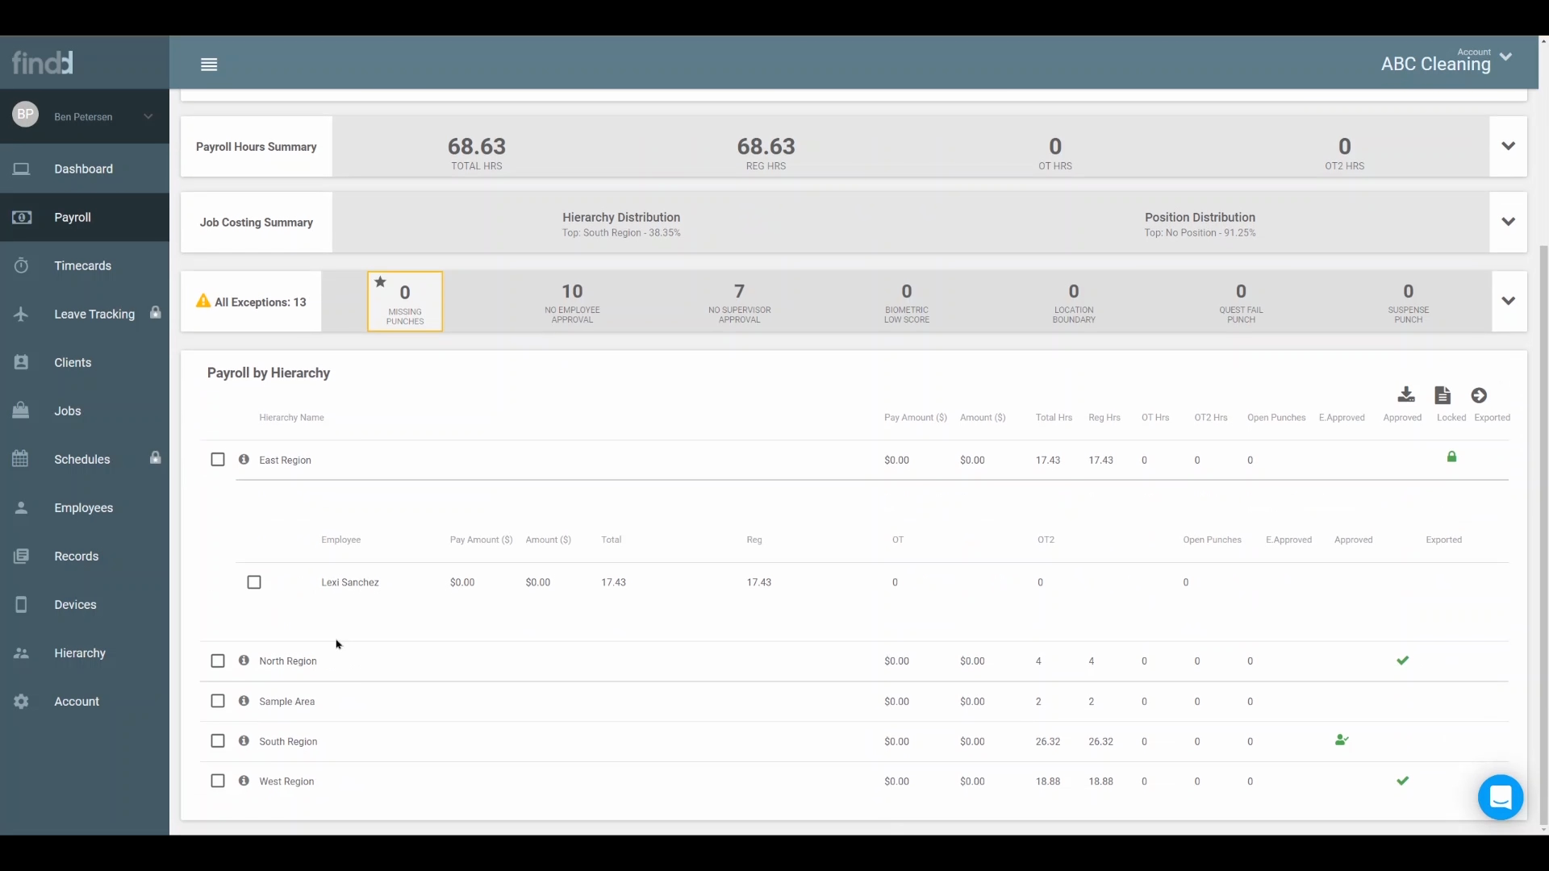
click(353, 582)
click(296, 696)
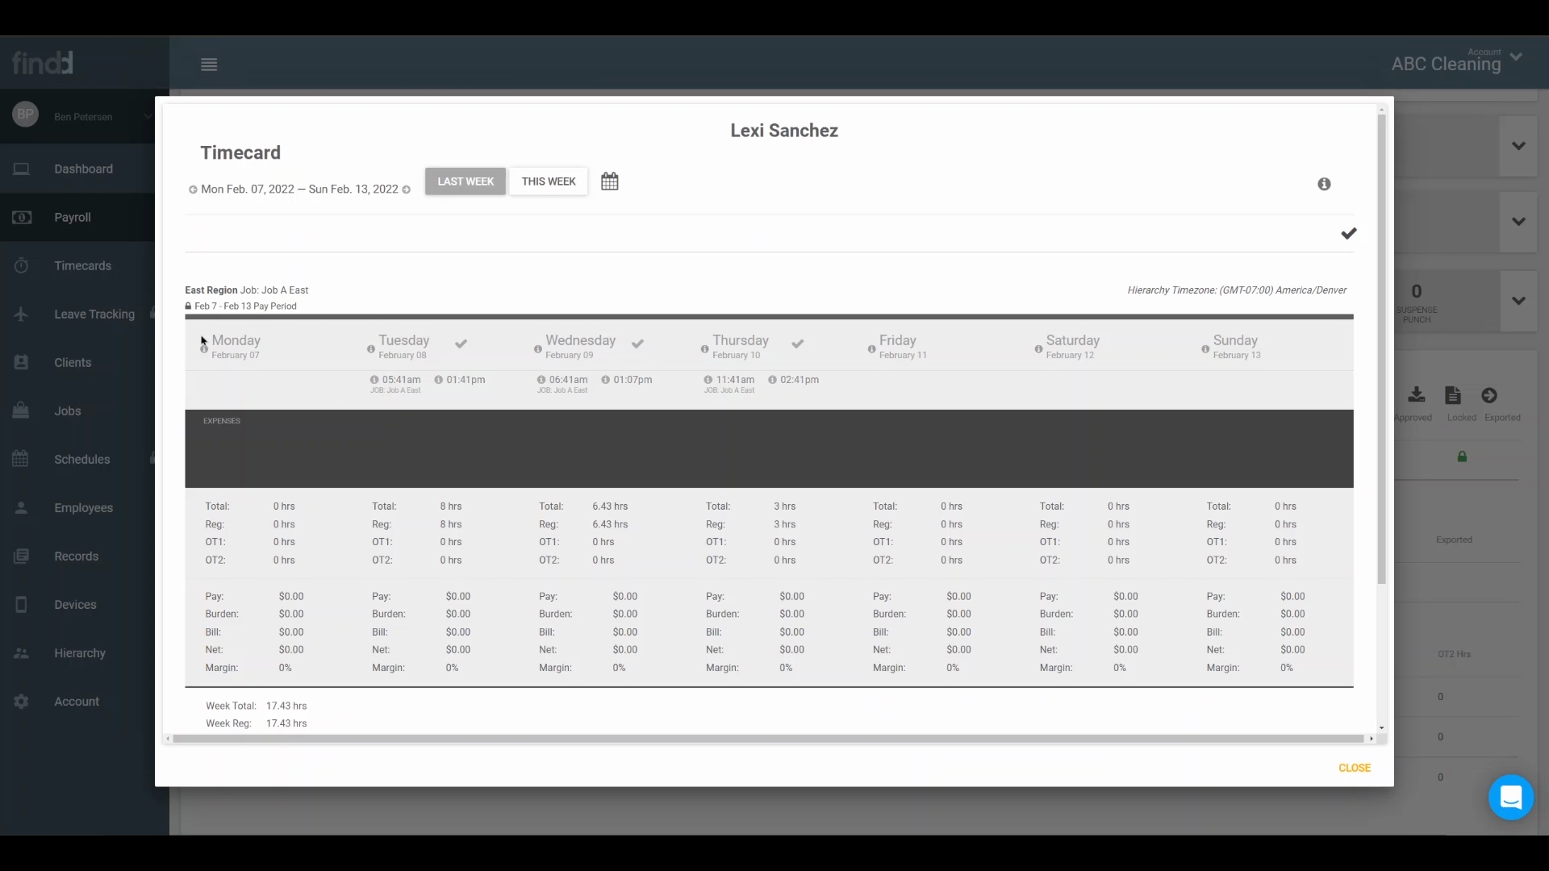
click(1355, 767)
Lock the payroll for the North Region, Sample Area, South Region and West Region together.
click(217, 660)
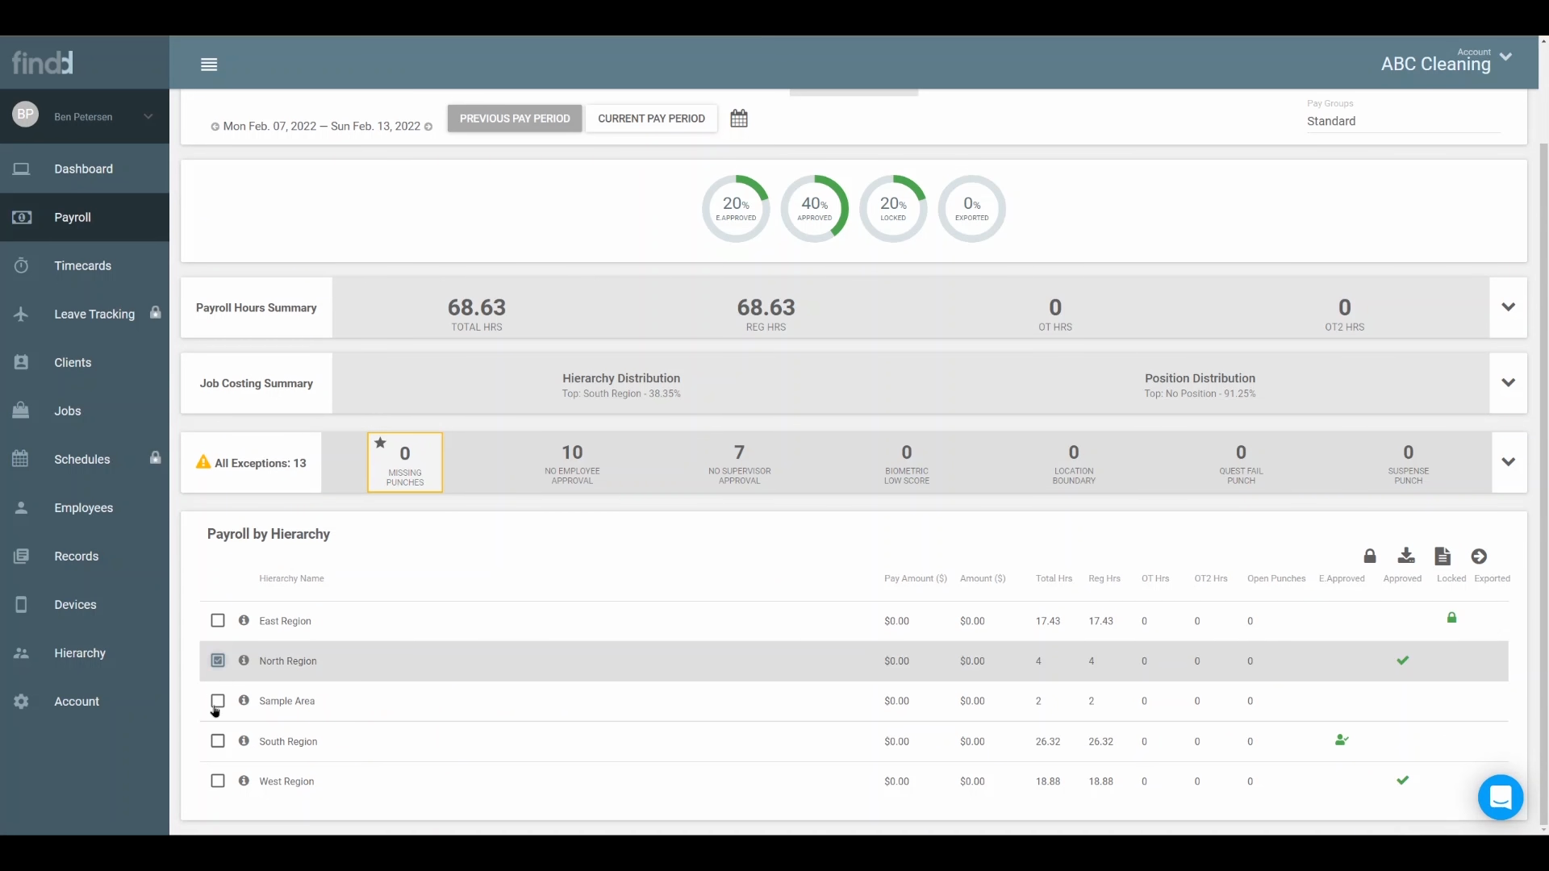
click(217, 700)
click(217, 741)
click(217, 781)
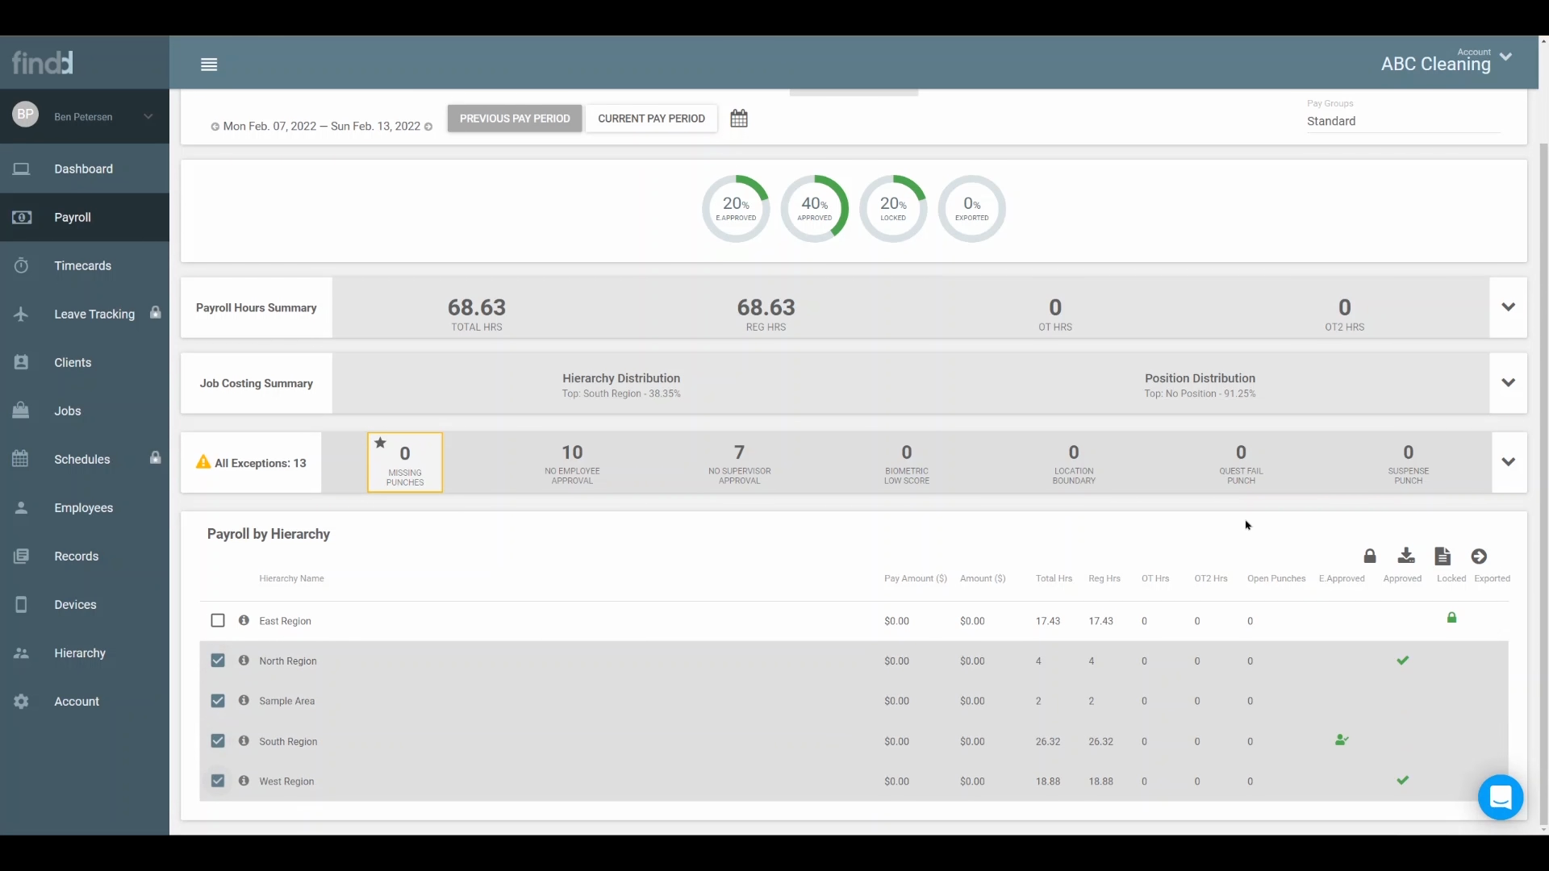
click(1370, 556)
click(1029, 486)
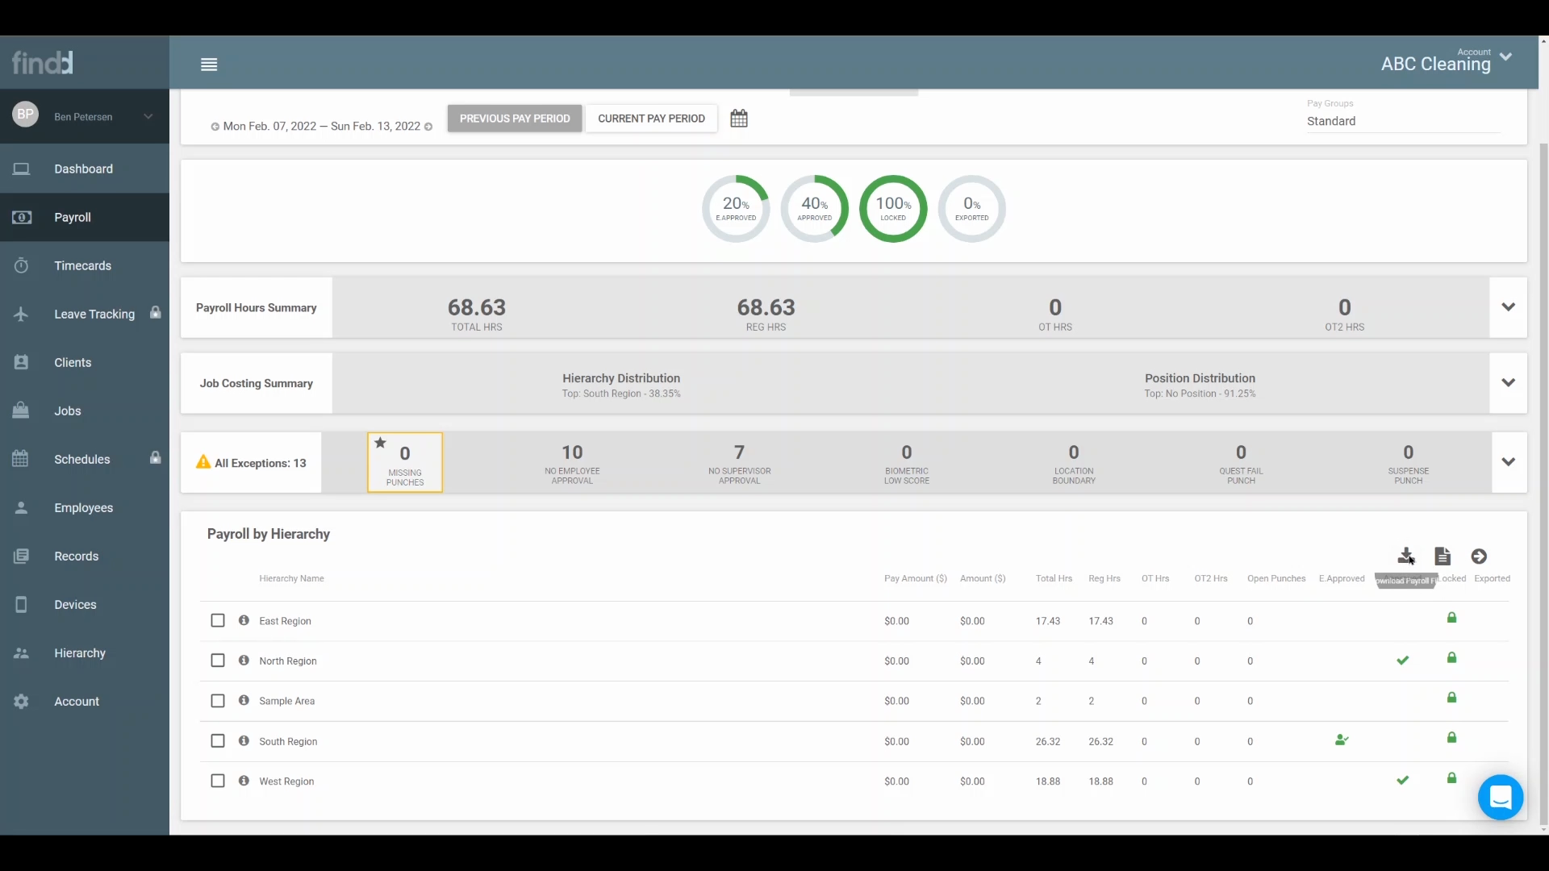
Download the payroll file for the period and export the payroll of only the East Region.
click(1405, 558)
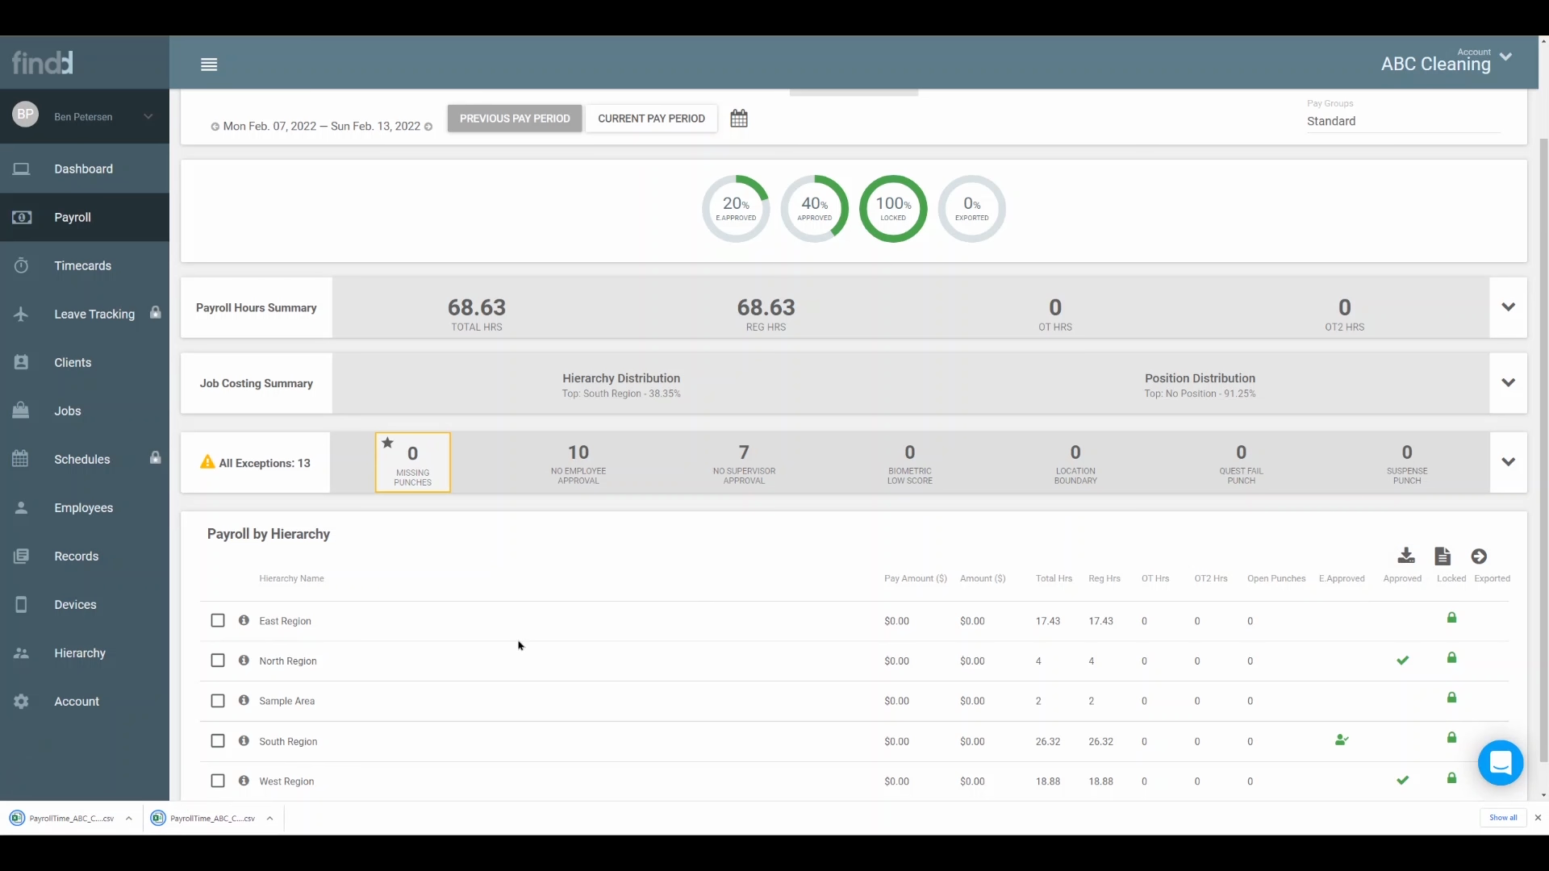
scroll(537, 576, down, 1)
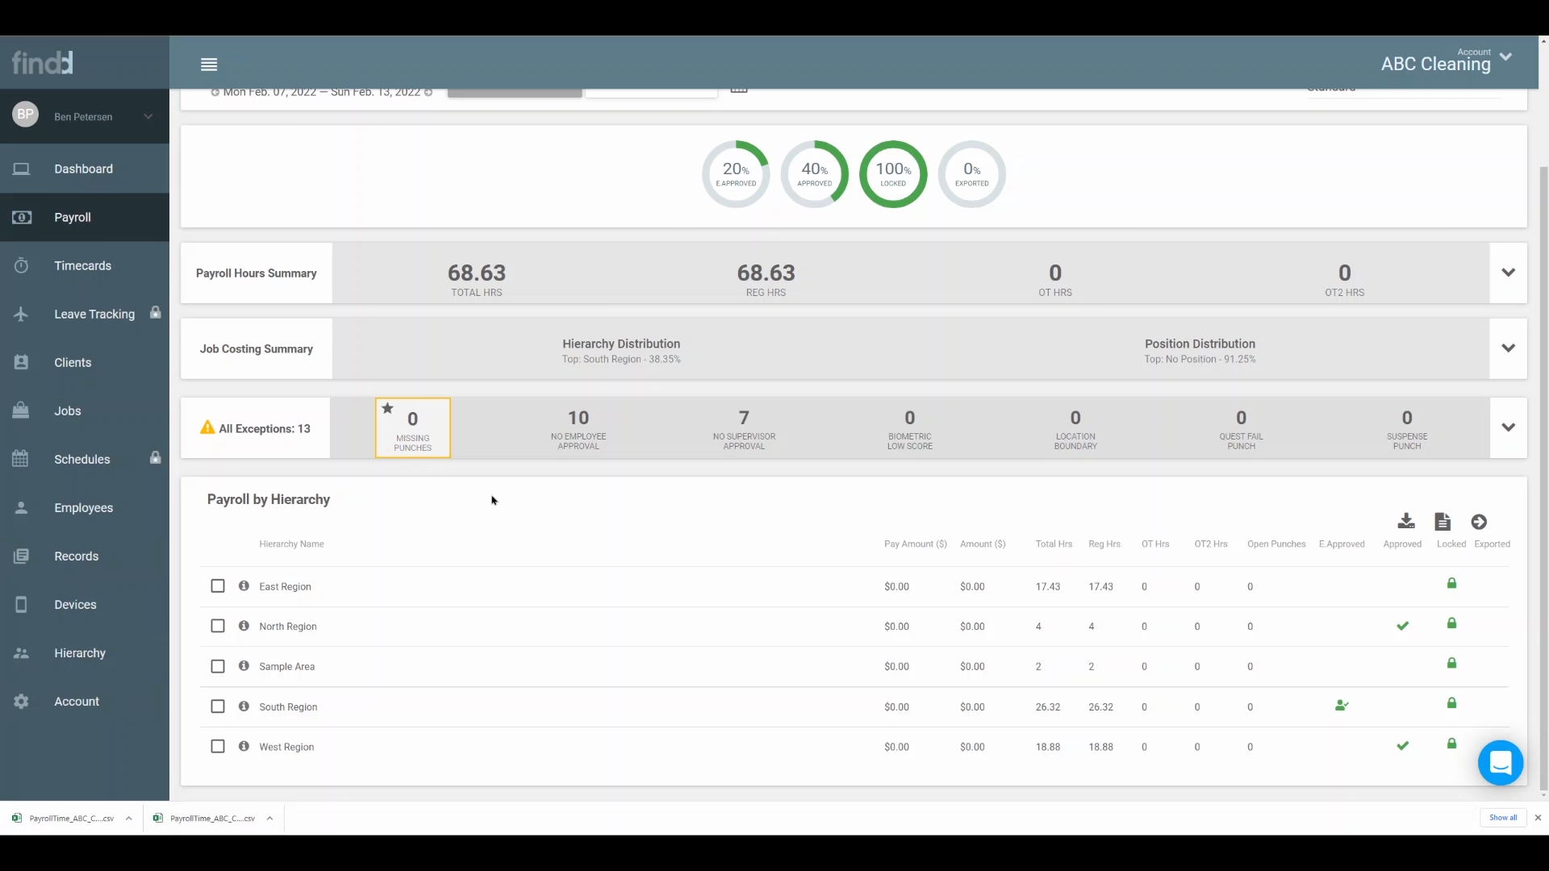
click(218, 586)
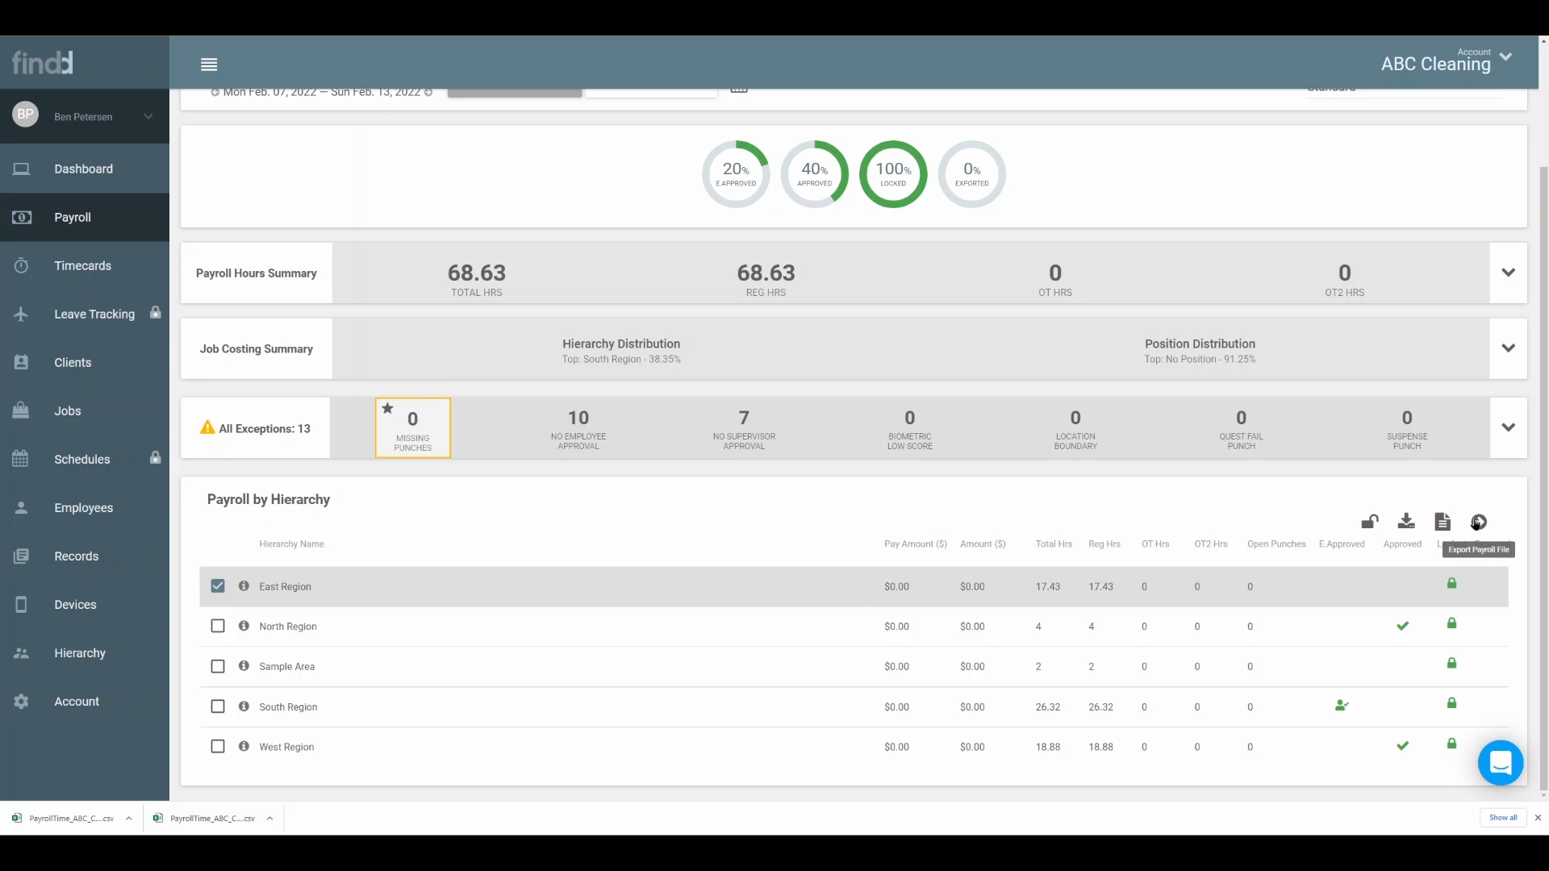
click(1479, 523)
click(1026, 472)
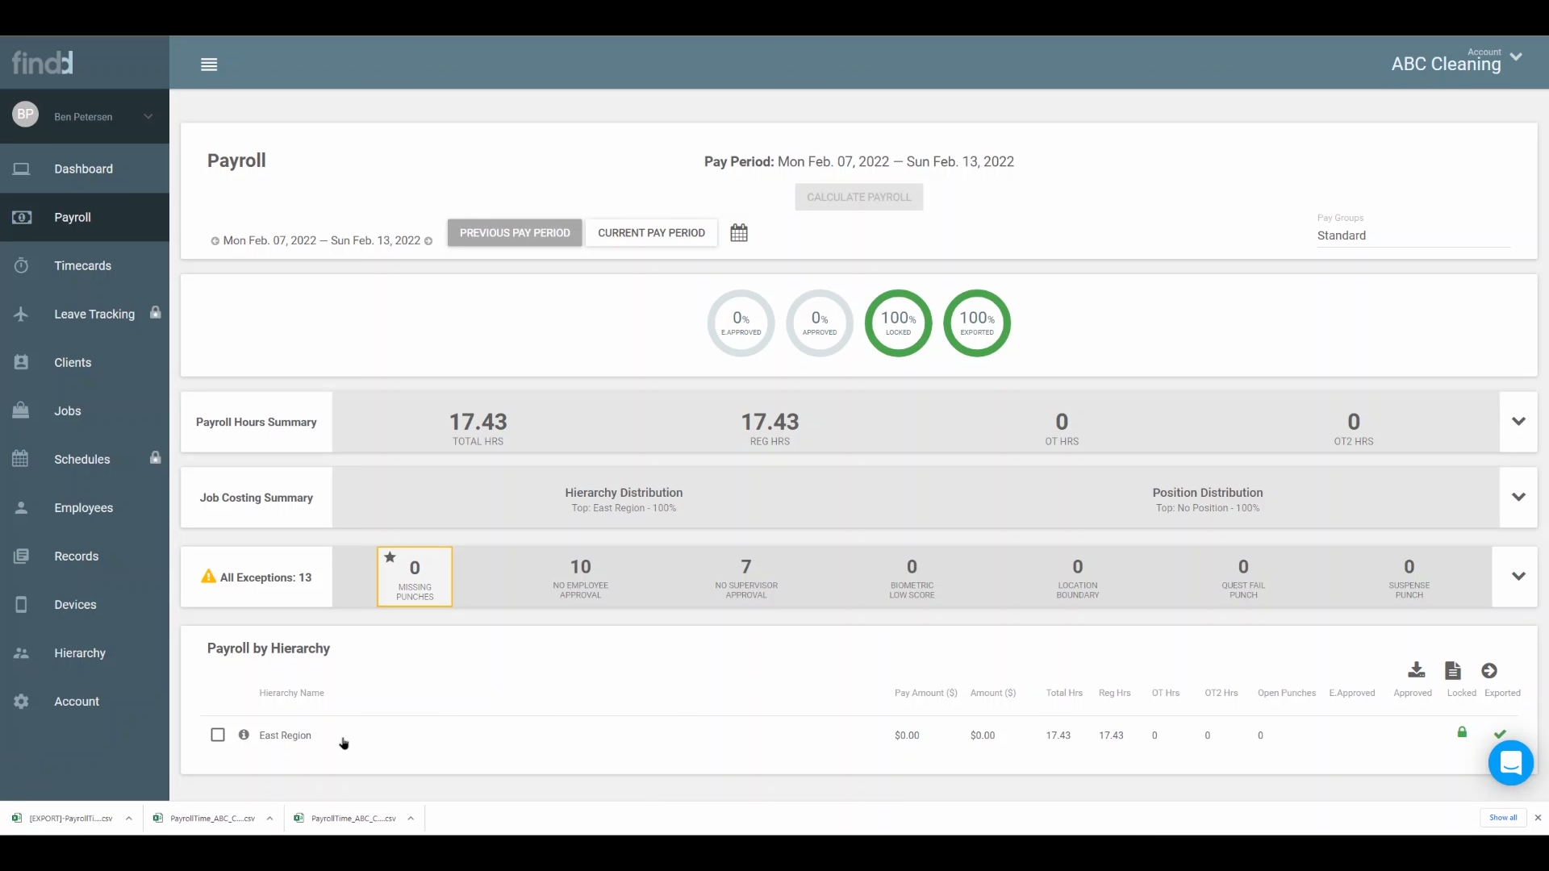
Switch to the current pay period and back to the previous one, and recalculate its payroll for all regions.
click(643, 239)
click(560, 236)
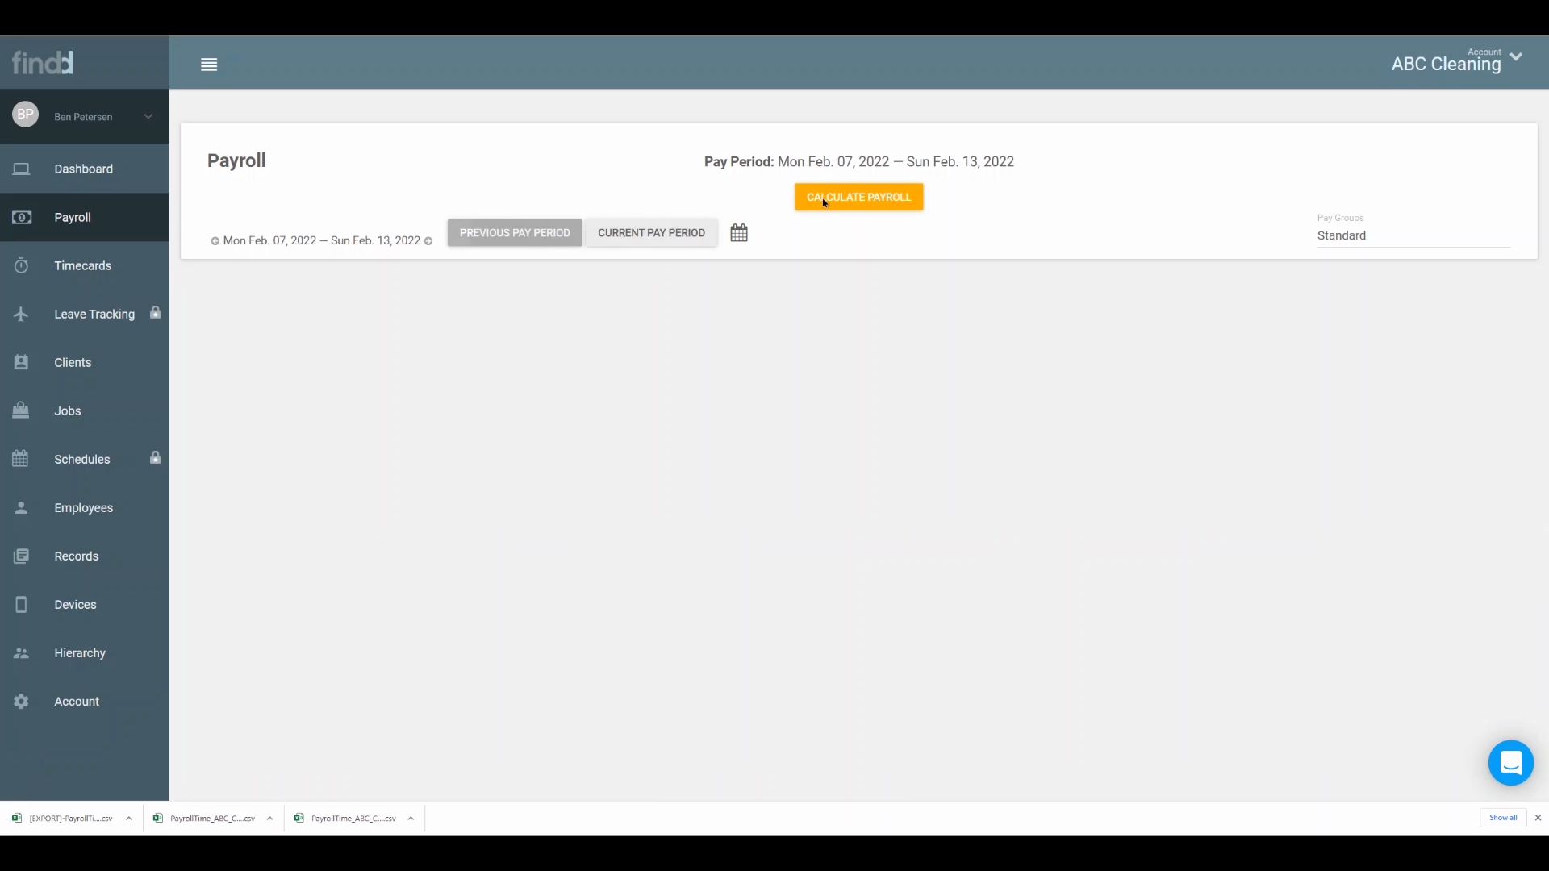
click(906, 195)
click(1026, 465)
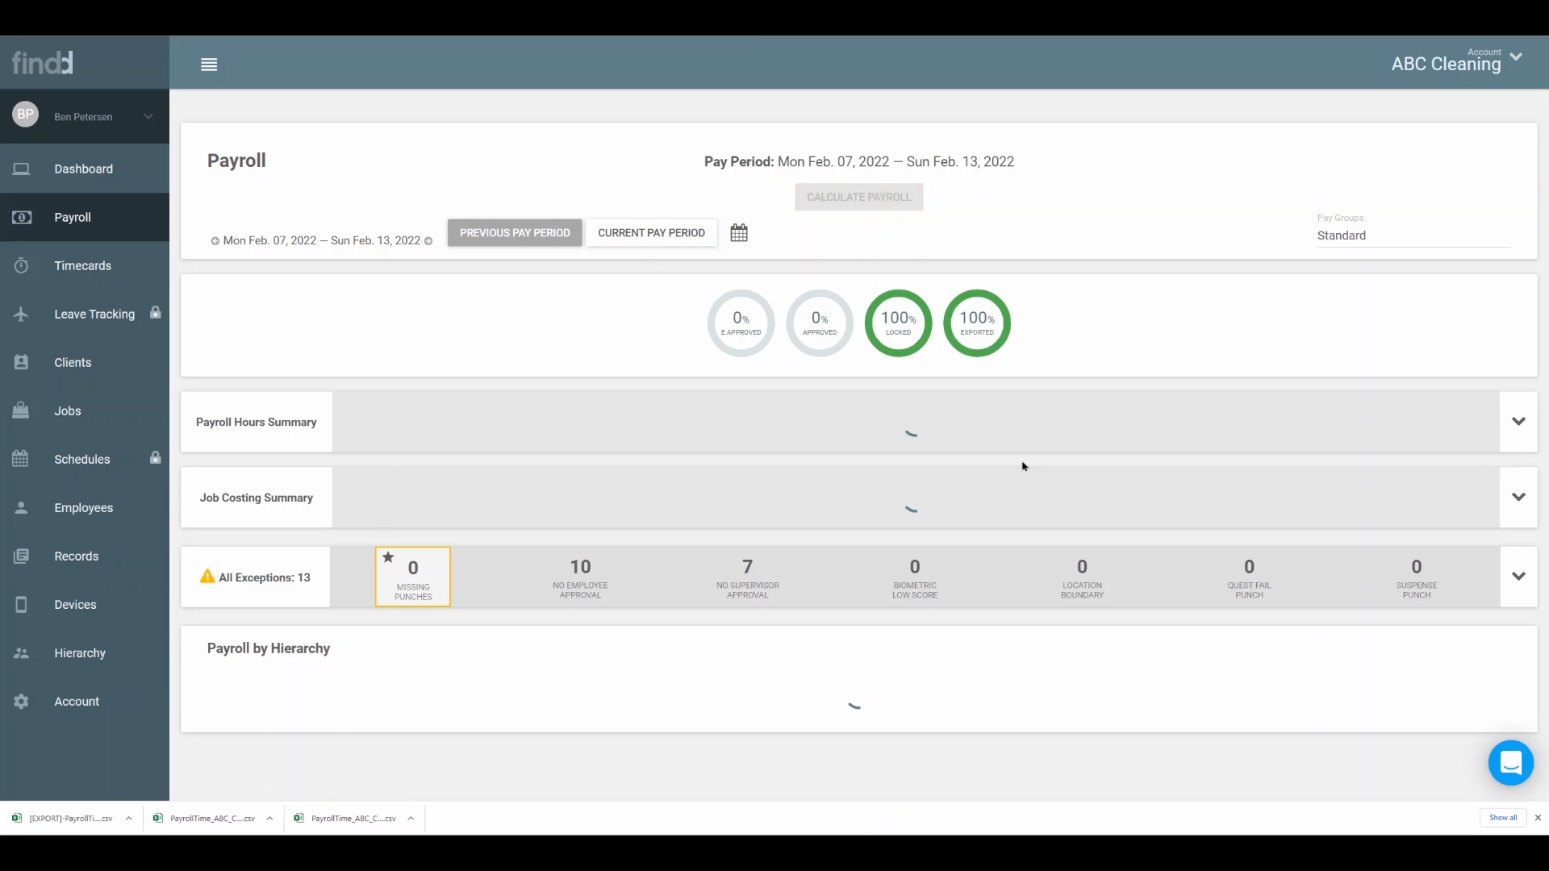
scroll(990, 392, down, 1)
scroll(990, 391, down, 2)
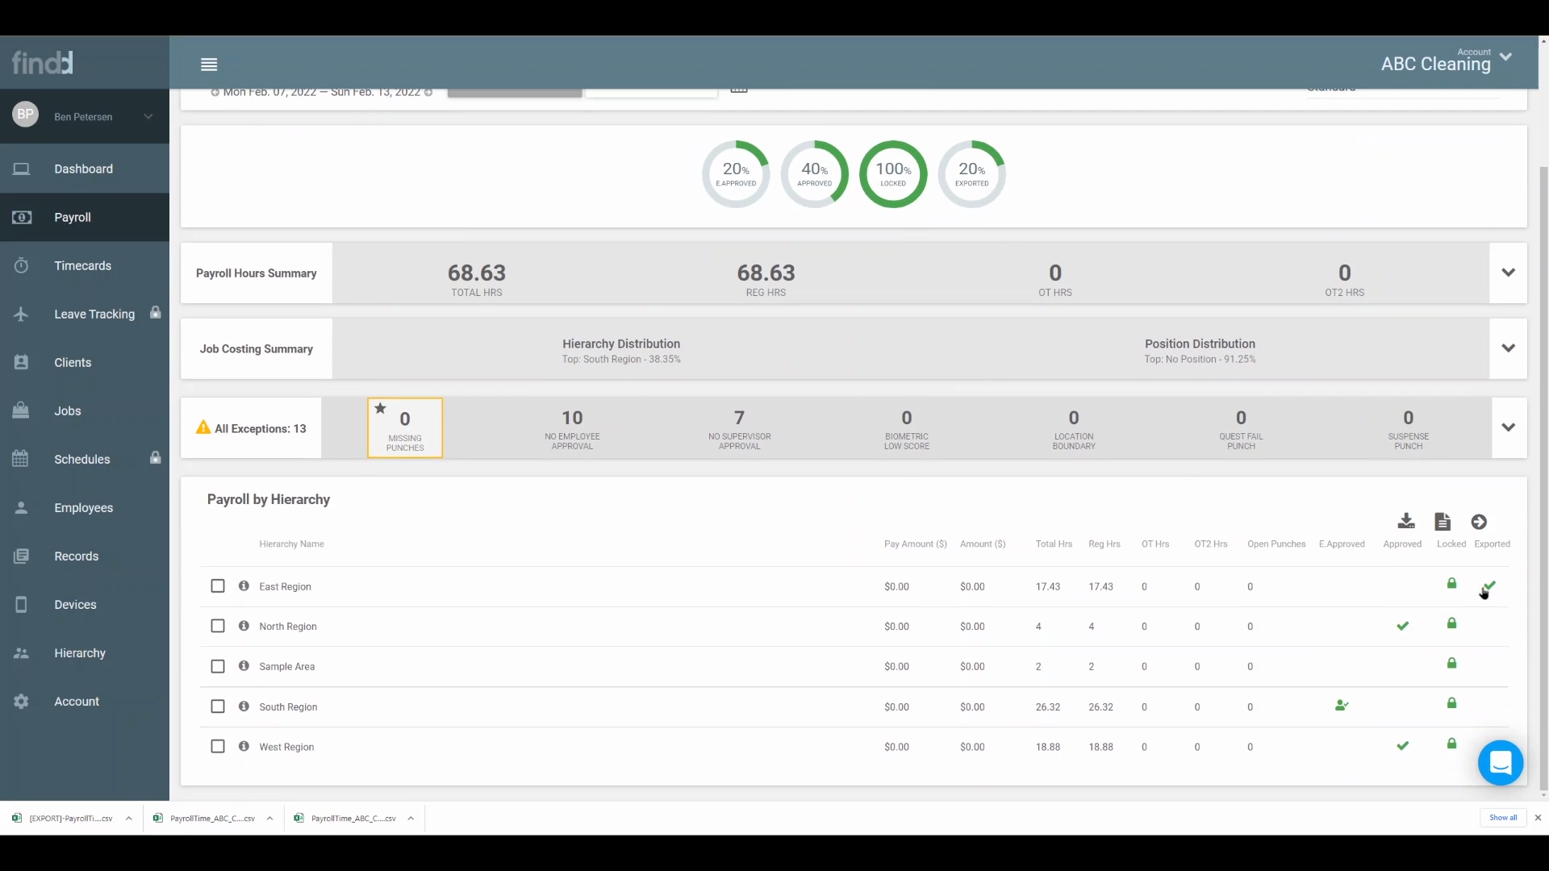
Export the payroll for all five hierarchy groups, East Region through West Region, including employees that have already been exported.
click(217, 587)
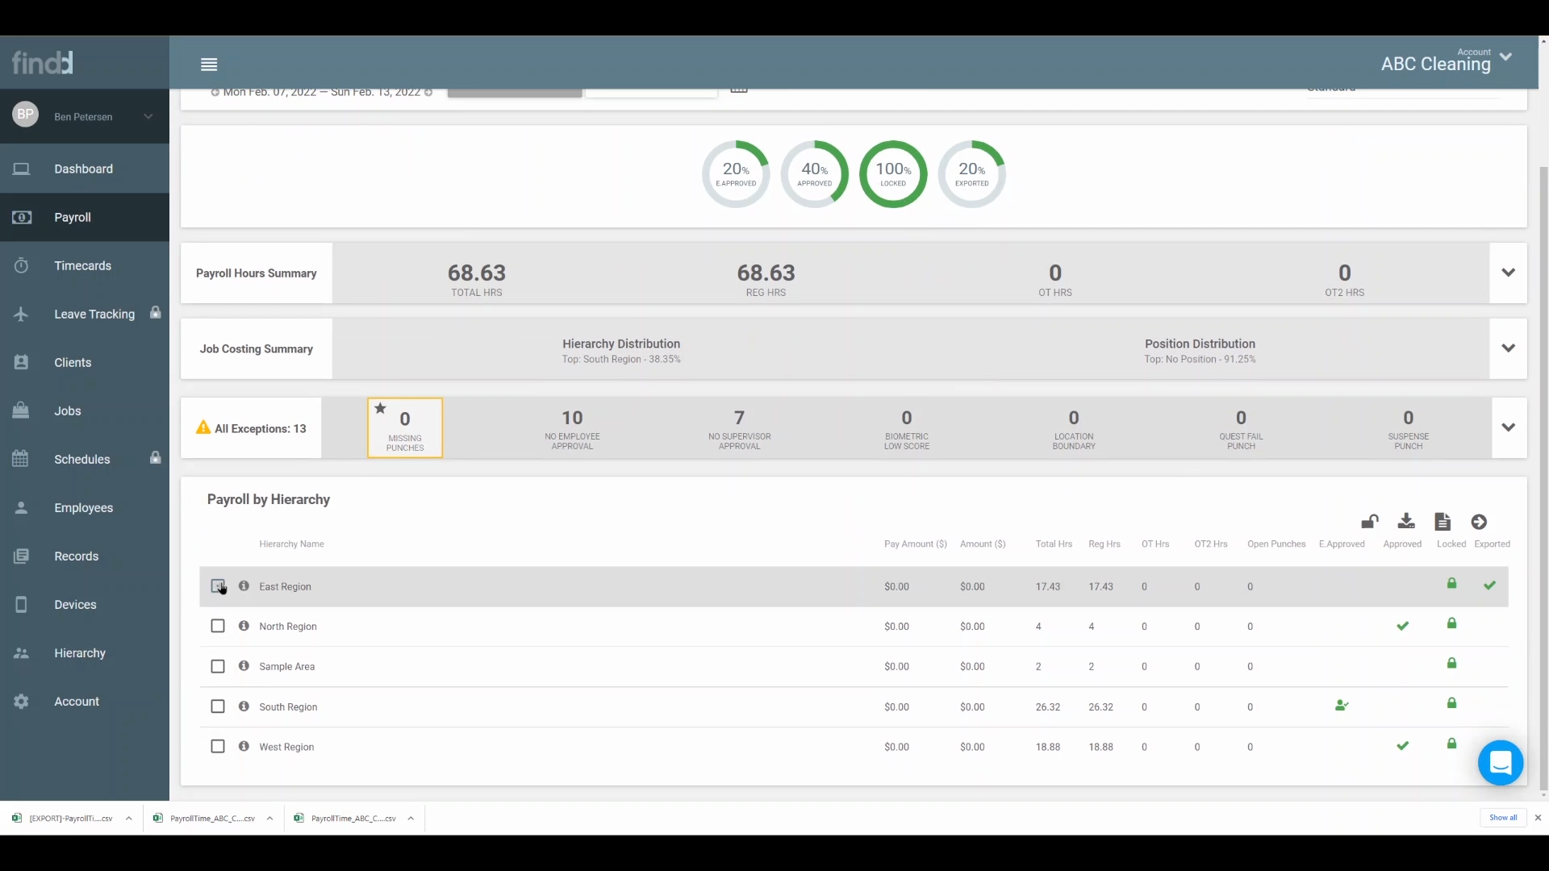
click(217, 626)
click(217, 667)
click(220, 706)
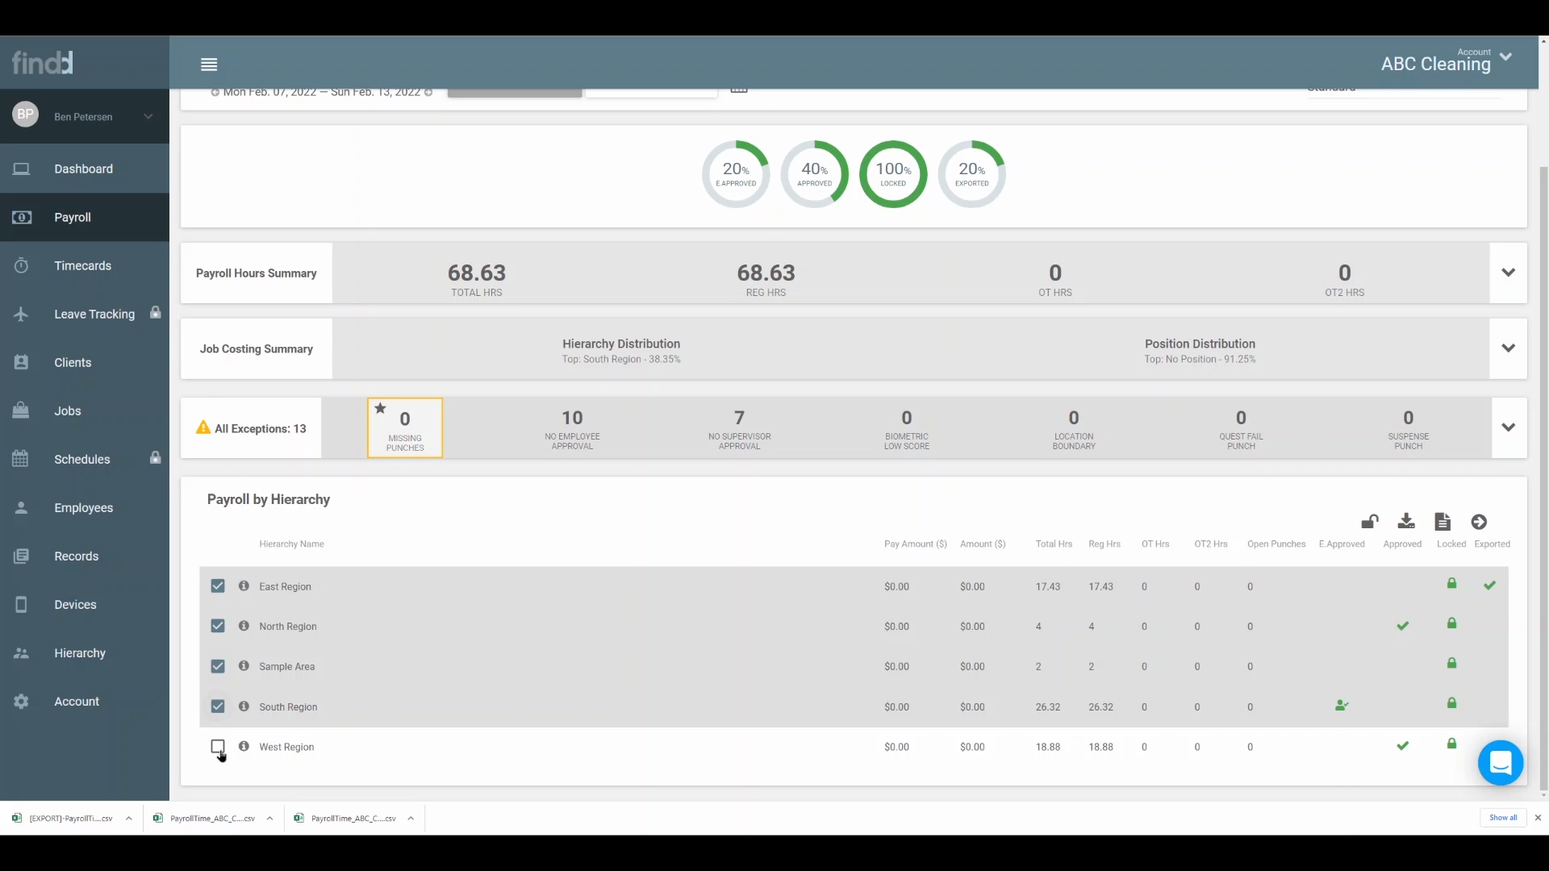
click(217, 748)
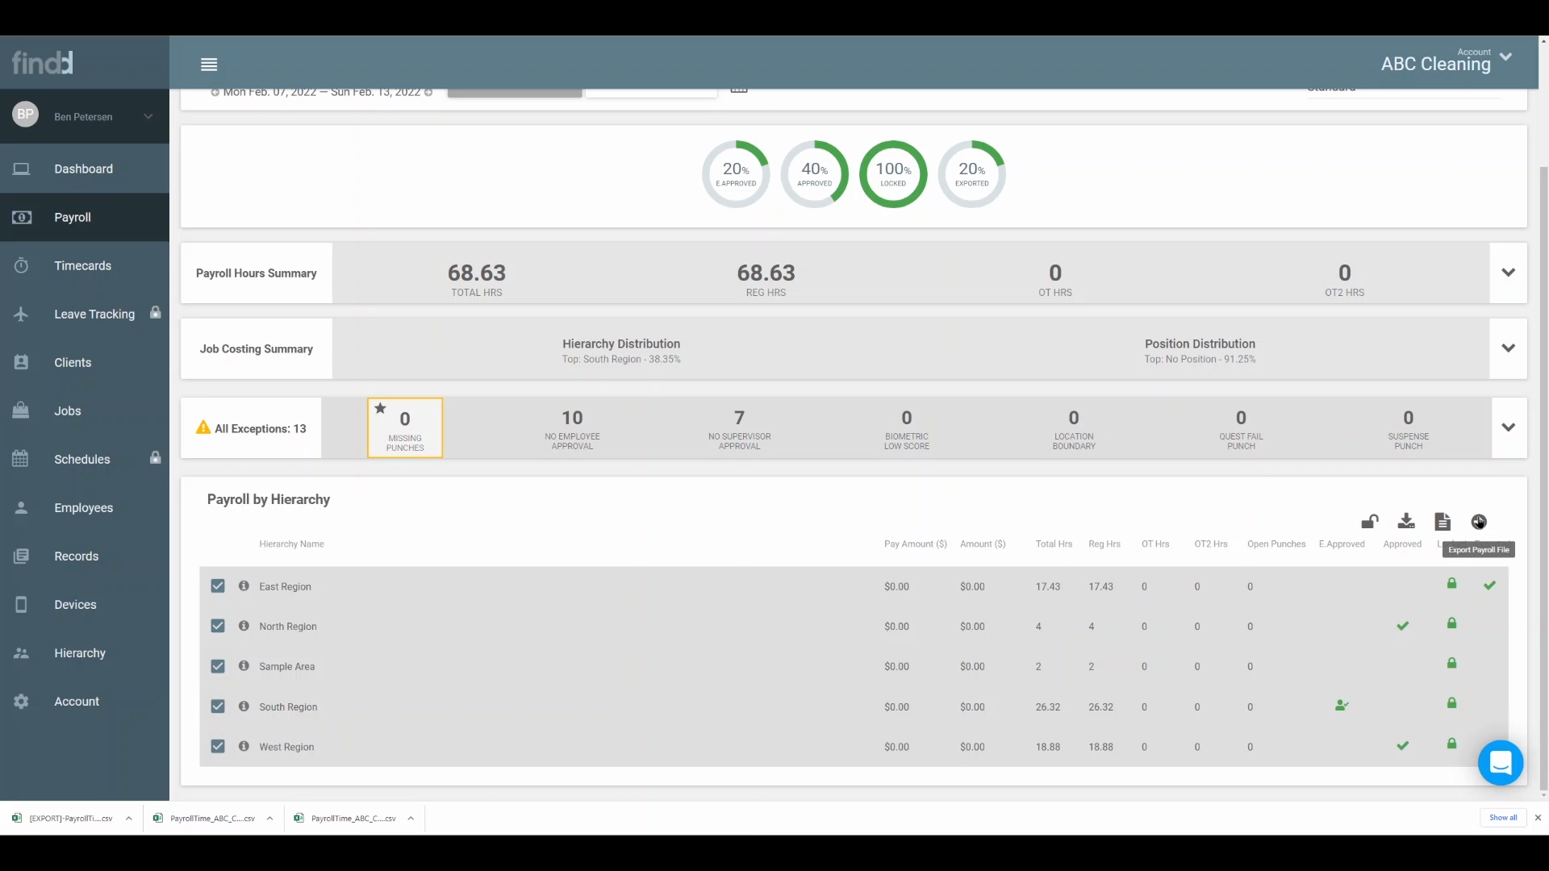
click(1479, 522)
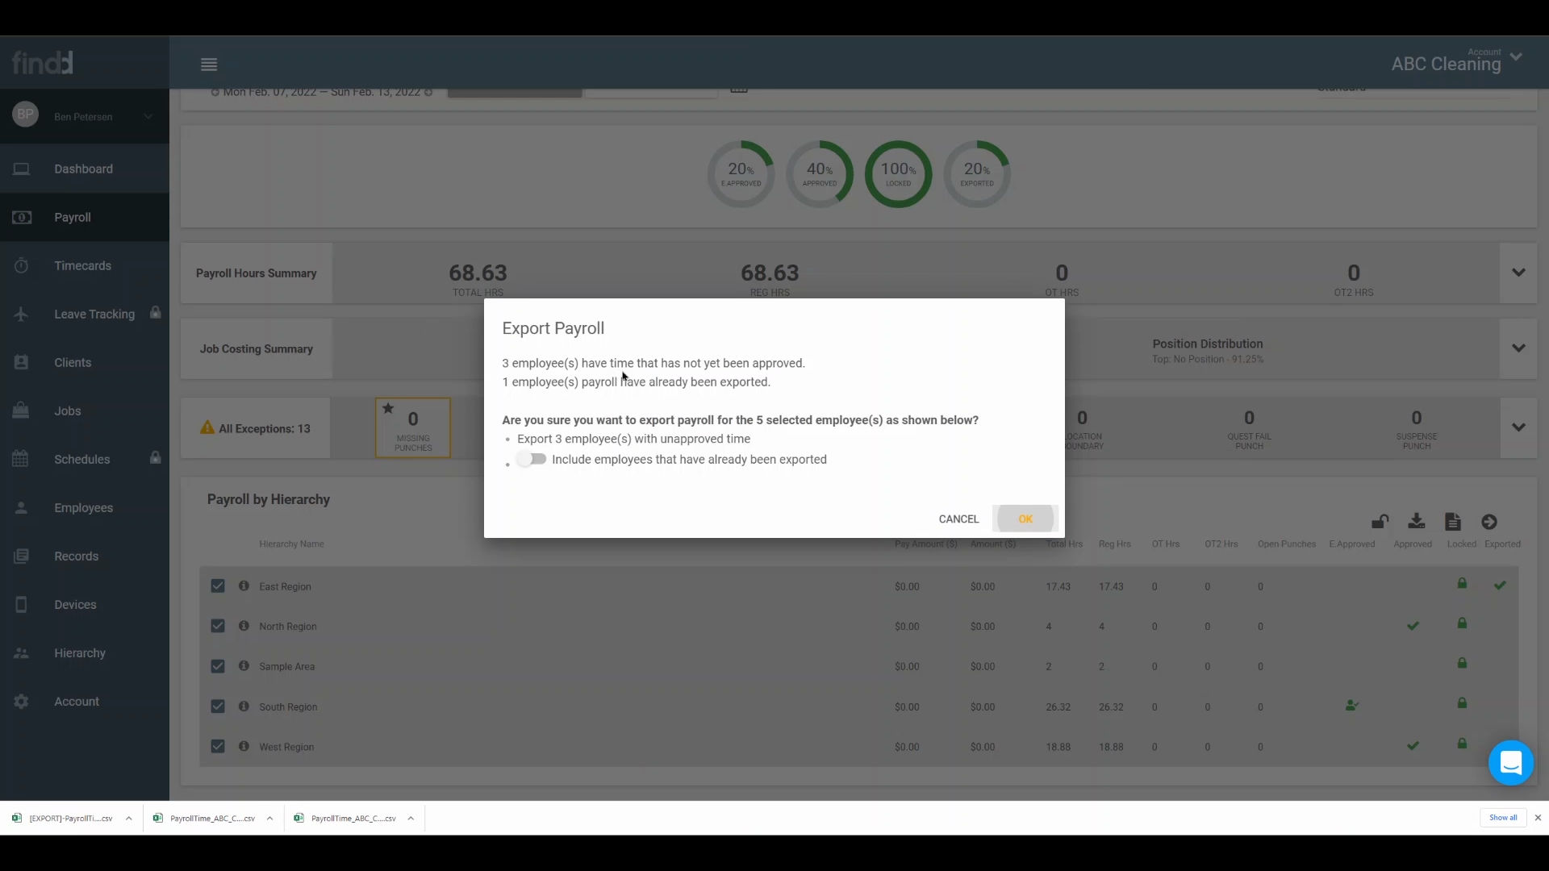
click(533, 460)
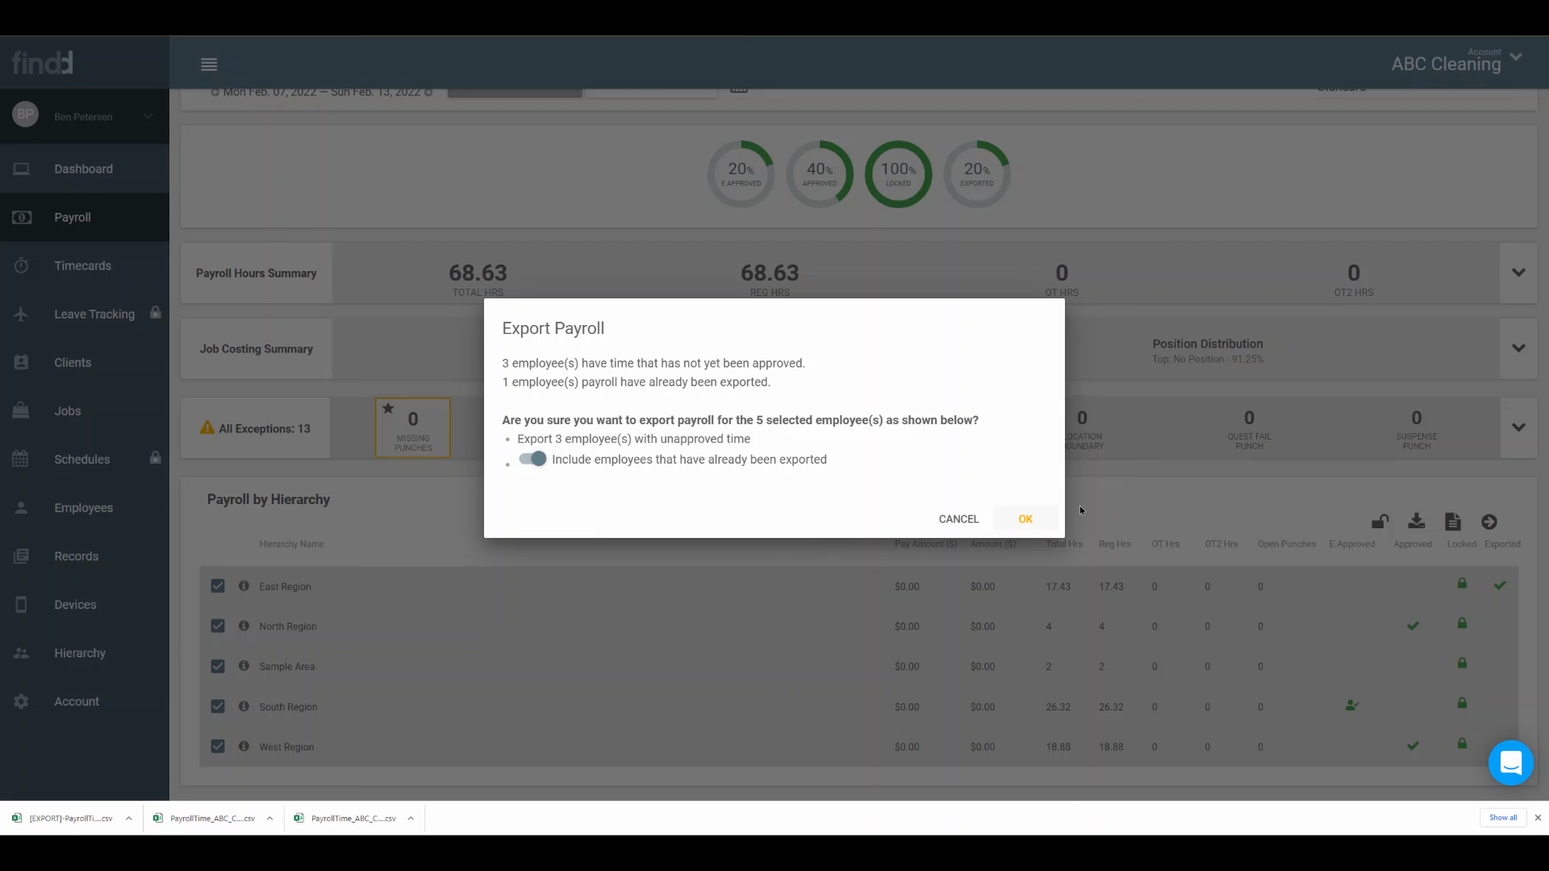
click(1030, 519)
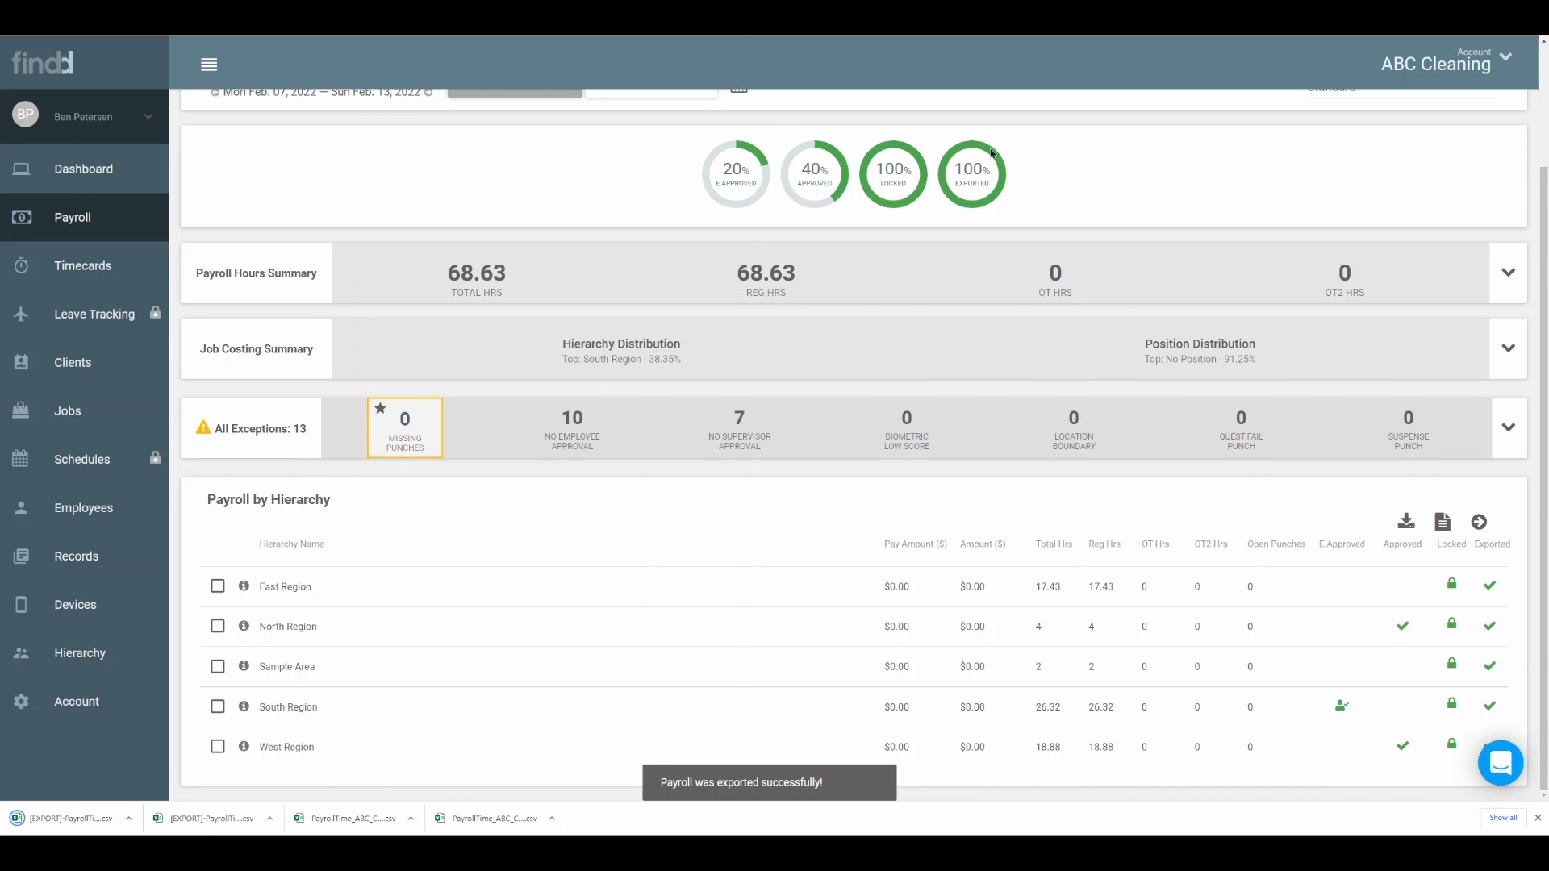
scroll(515, 245, up, 2)
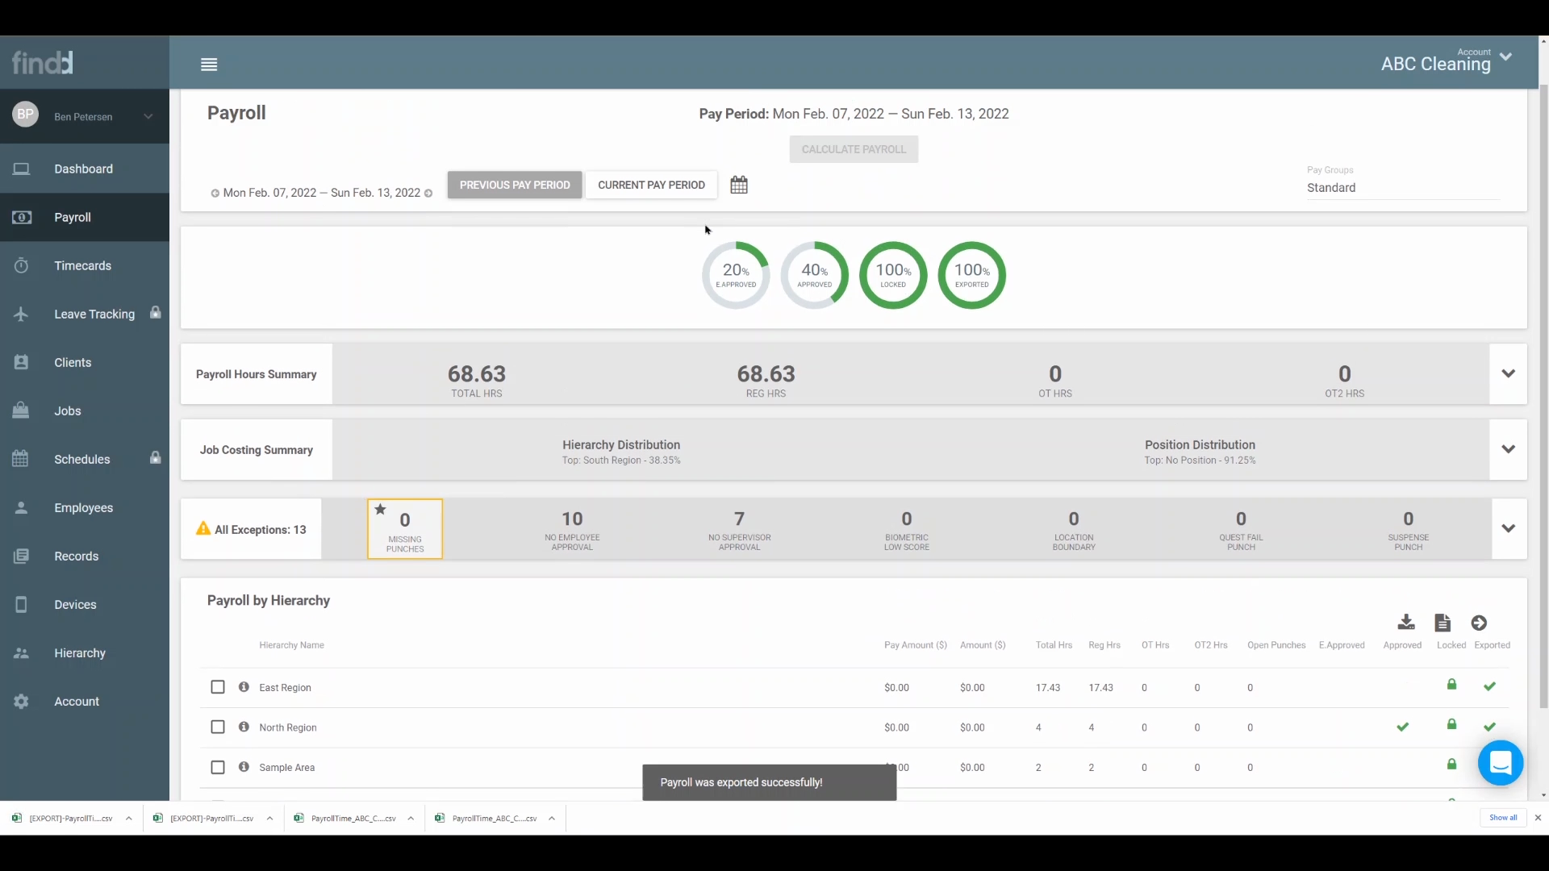